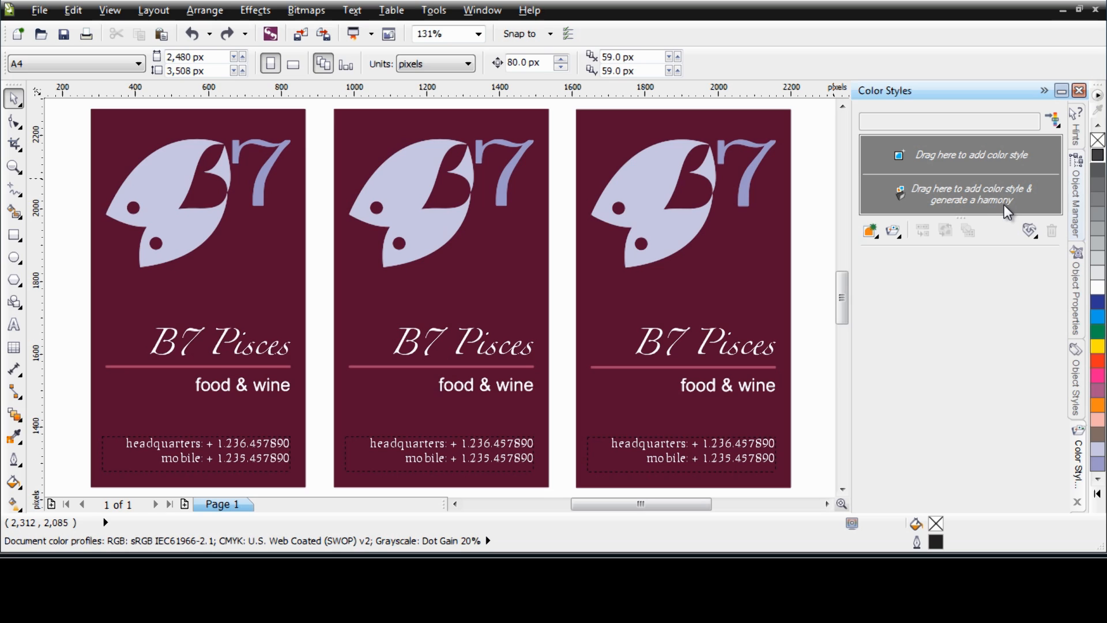
- Select all objects of the third card and start creating color styles grouped into harmonies from them
{"action": "left_click_drag", "start_coordinate": [815, 102], "coordinate": [566, 502]}
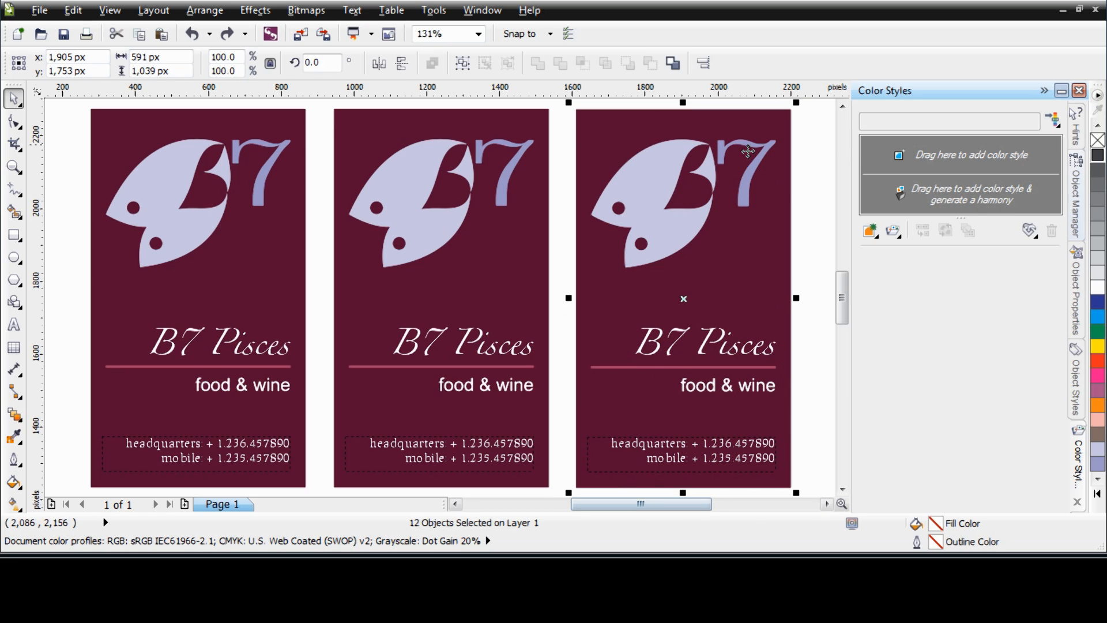
{"action": "left_click_drag", "start_coordinate": [683, 407], "coordinate": [942, 194]}
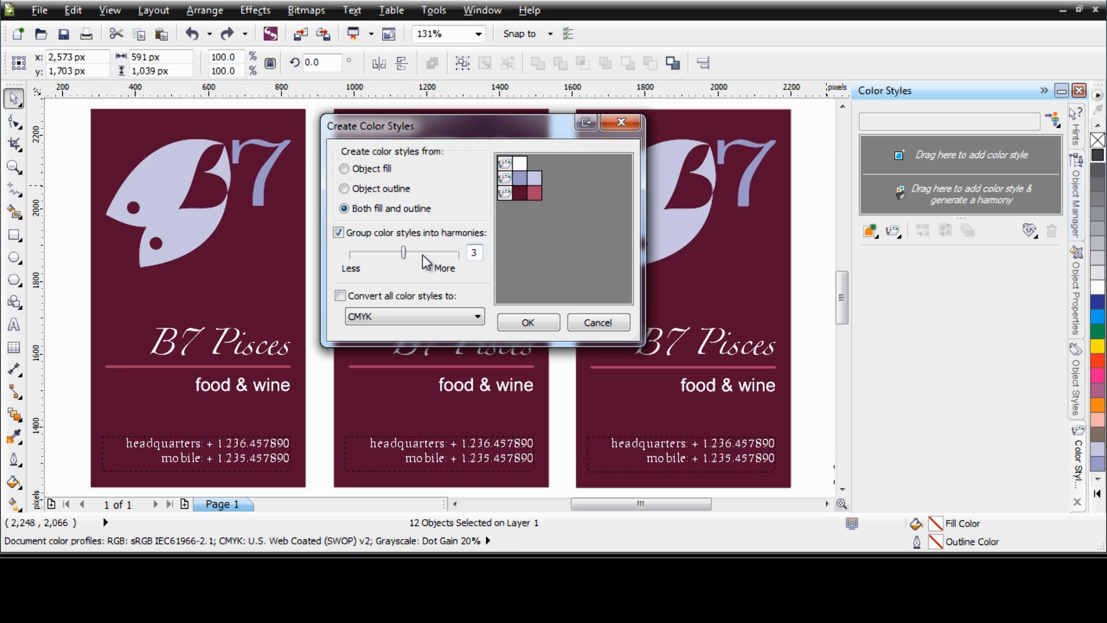
- Try grouping the styles into 4 and 3 harmonies, and creating them from object outline or object fill only
{"action": "left_click_drag", "start_coordinate": [404, 252], "coordinate": [431, 255]}
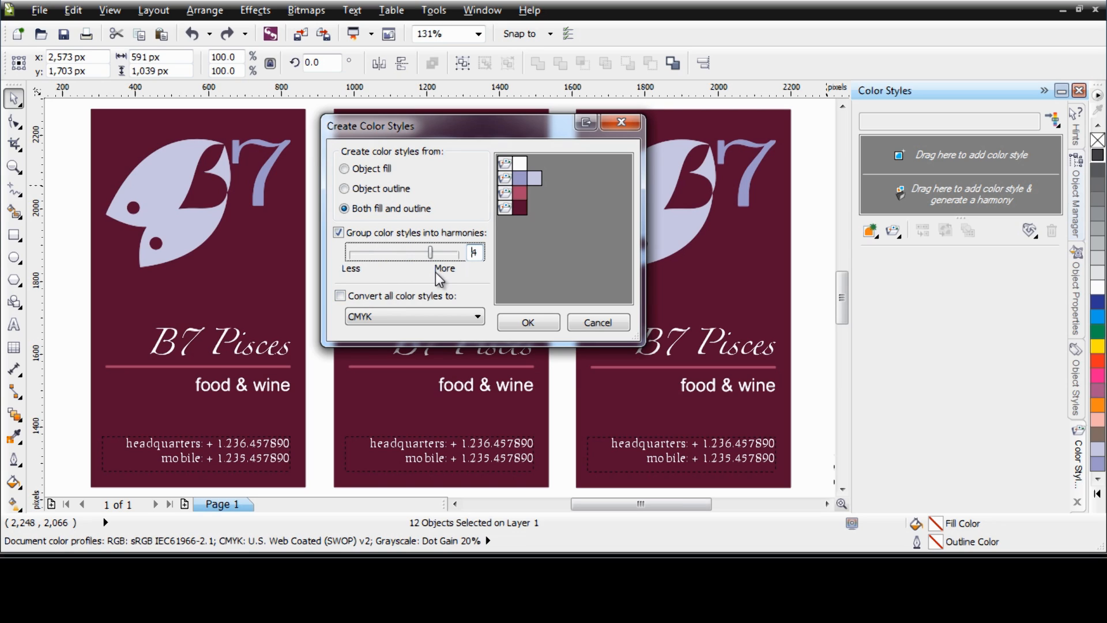
{"action": "left_click", "coordinate": [407, 253]}
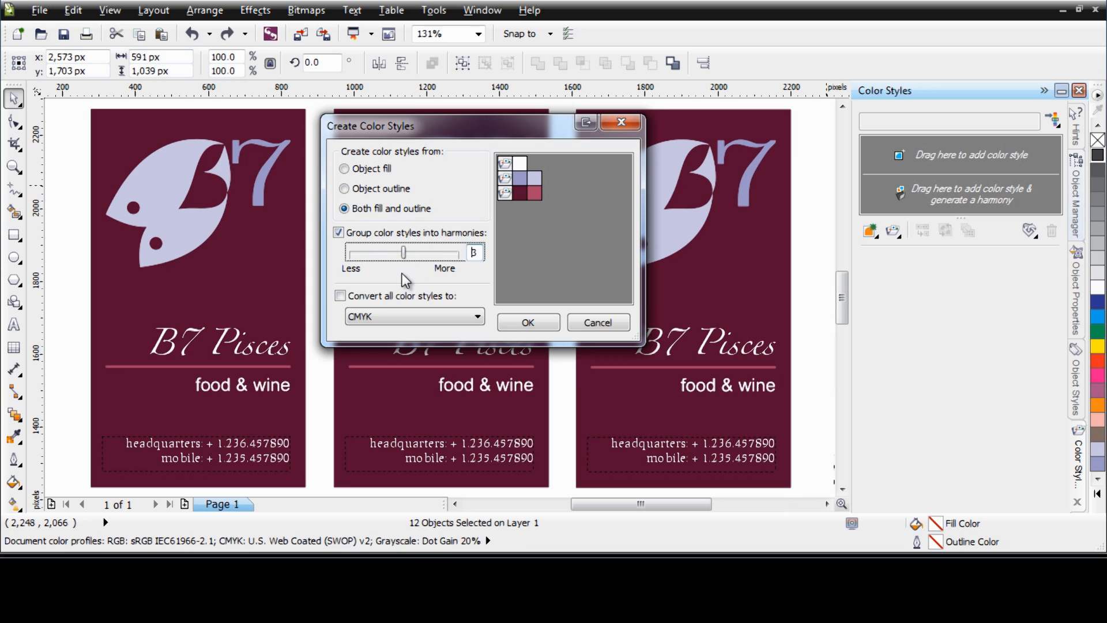
{"action": "left_click", "coordinate": [375, 189]}
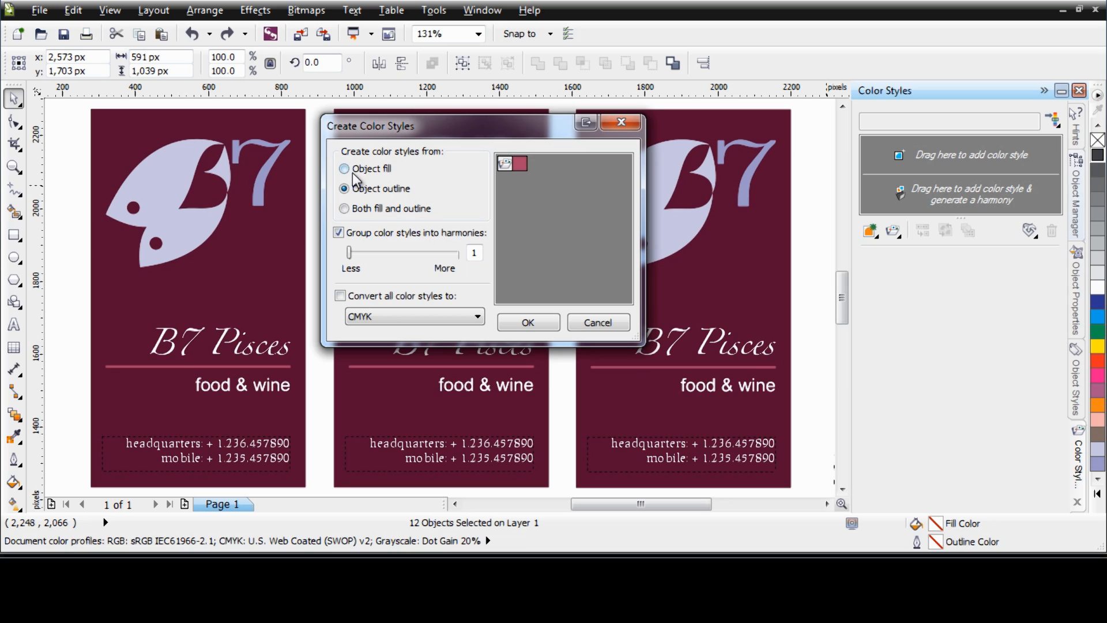
{"action": "left_click", "coordinate": [372, 175]}
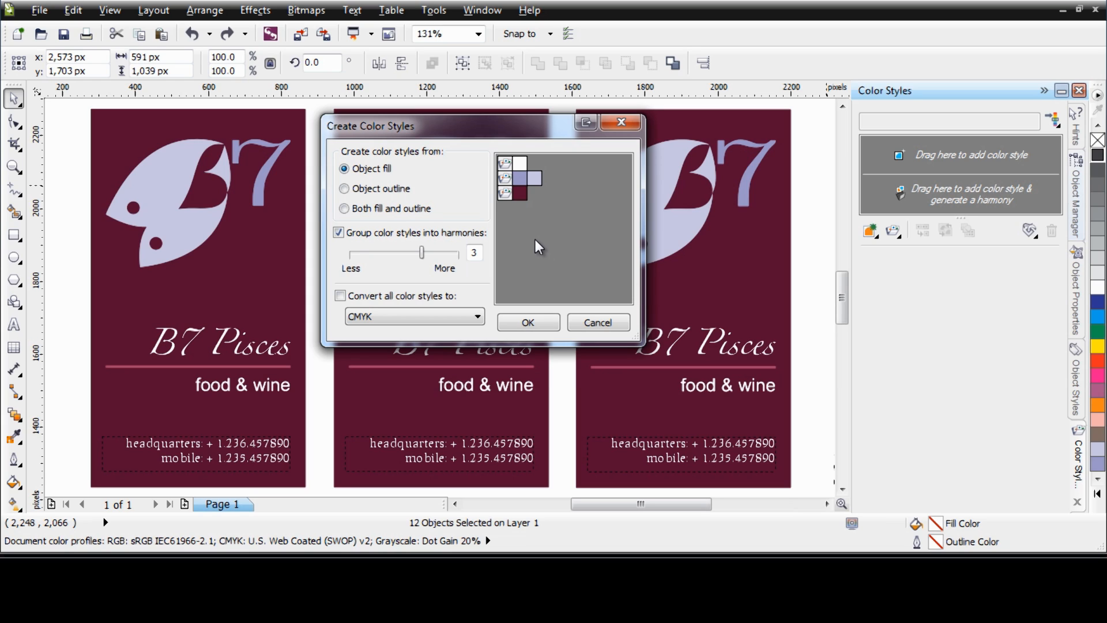
- Create the color styles from both fill and outline, grouped into 2 harmonies
{"action": "left_click", "coordinate": [366, 209]}
{"action": "left_click_drag", "start_coordinate": [423, 254], "coordinate": [388, 254]}
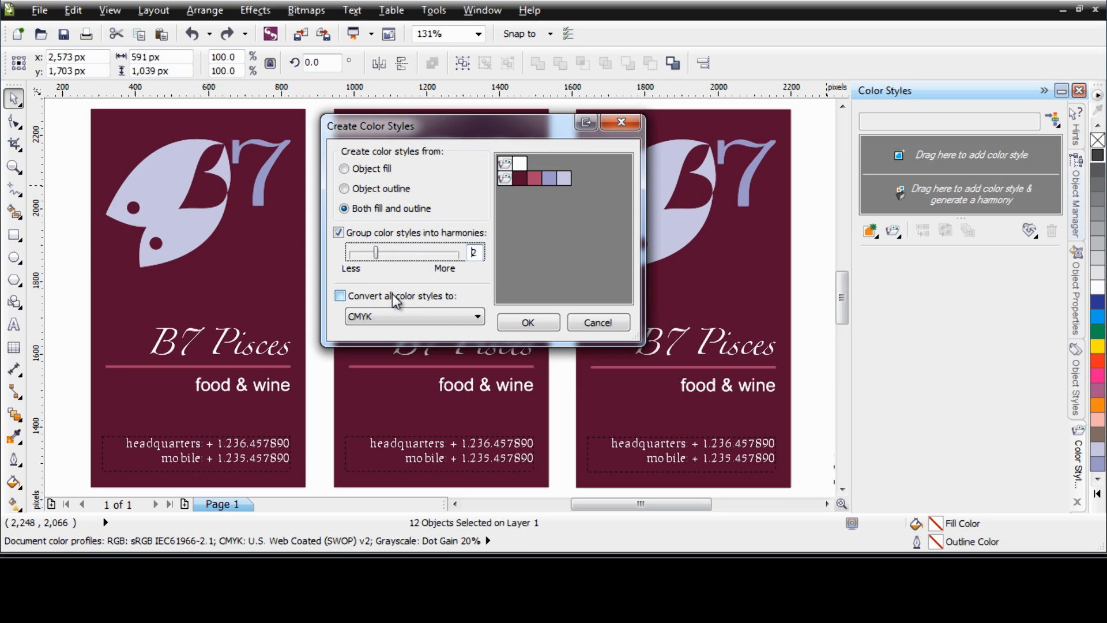
{"action": "left_click", "coordinate": [478, 316]}
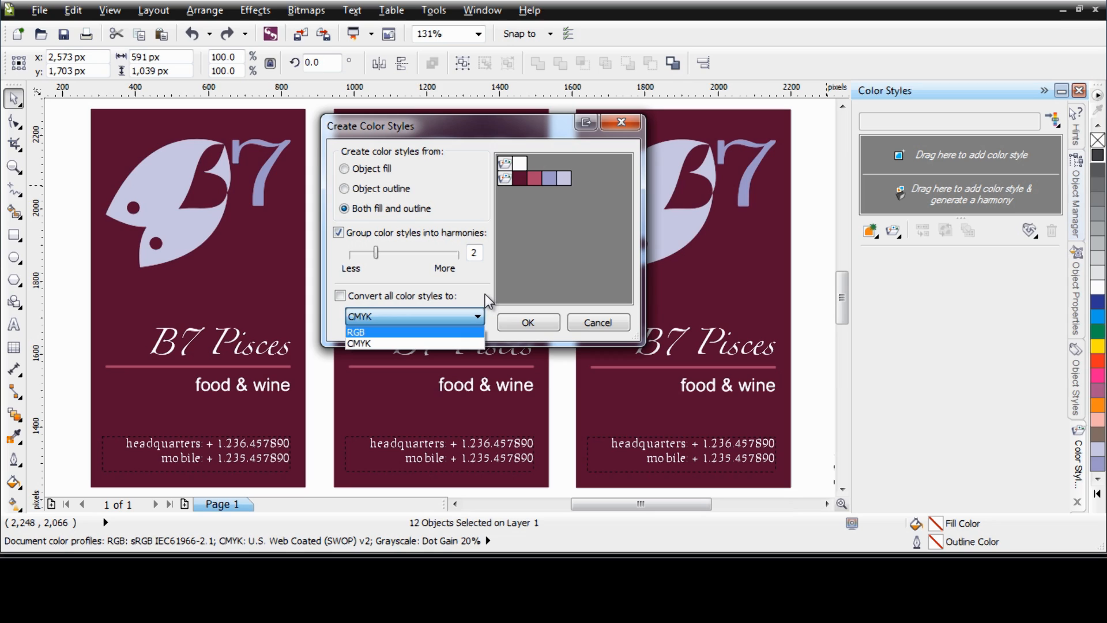
{"action": "left_click", "coordinate": [485, 294]}
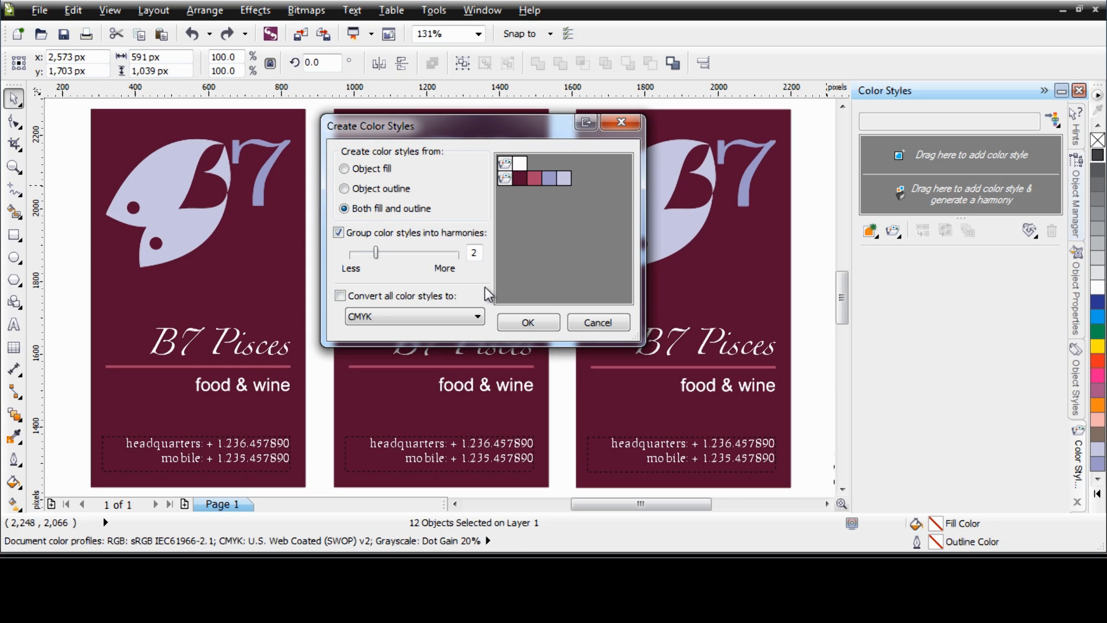
{"action": "left_click", "coordinate": [357, 295]}
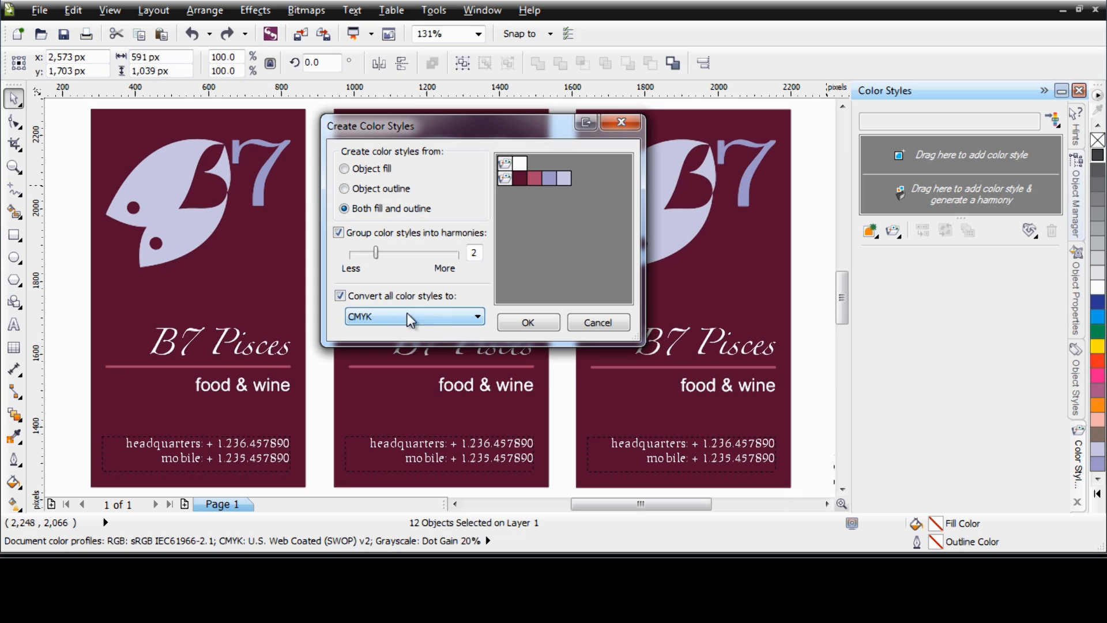
{"action": "left_click", "coordinate": [472, 317]}
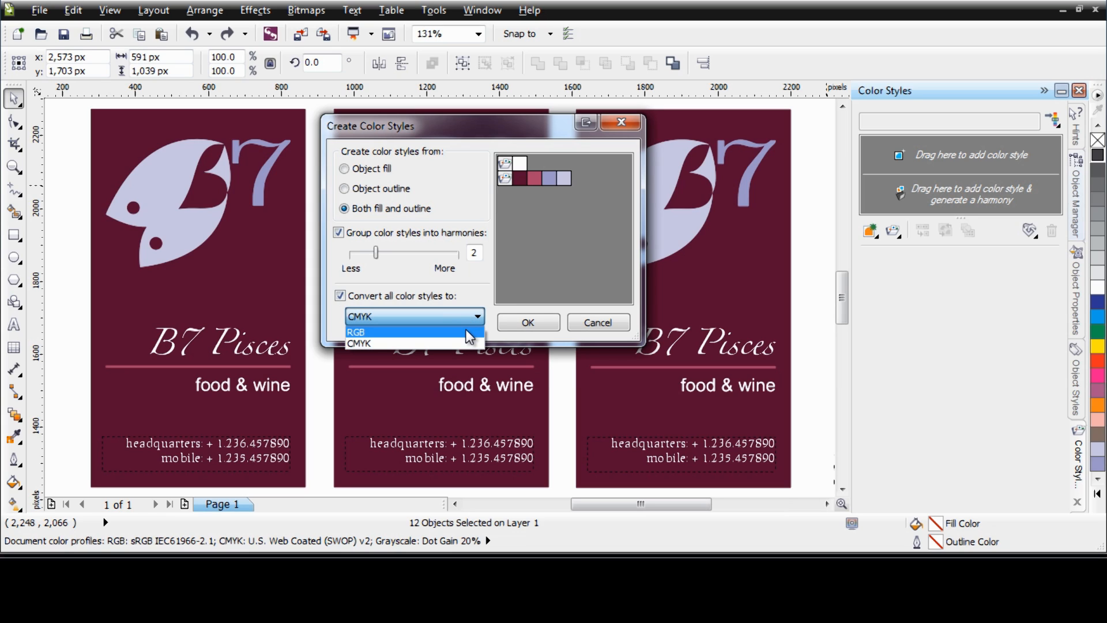
{"action": "left_click", "coordinate": [485, 289]}
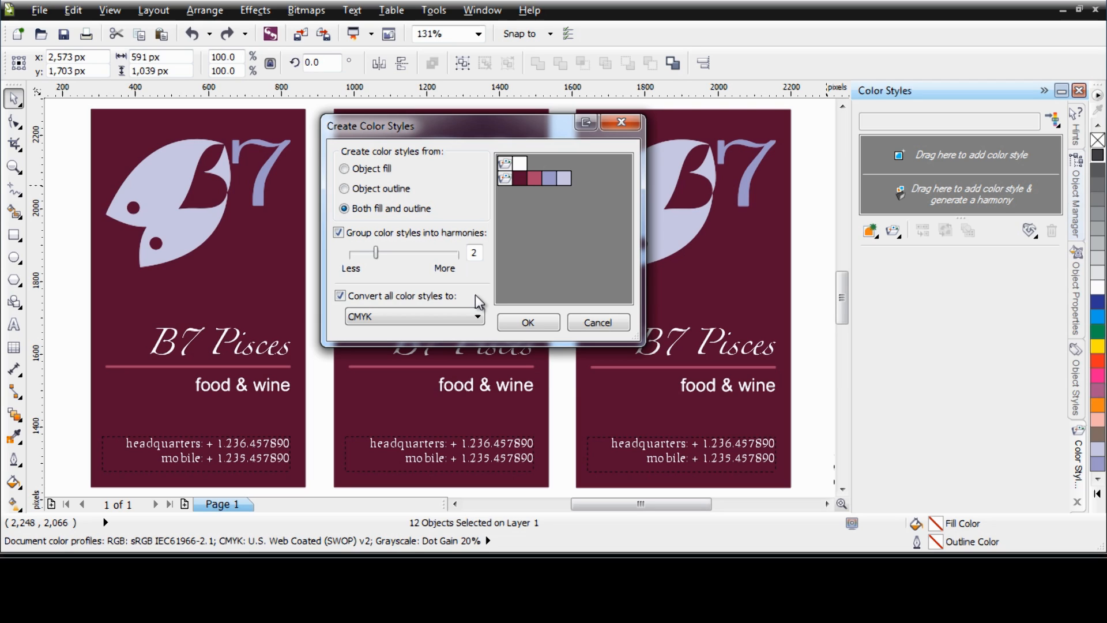
{"action": "left_click", "coordinate": [406, 294]}
{"action": "left_click", "coordinate": [534, 322]}
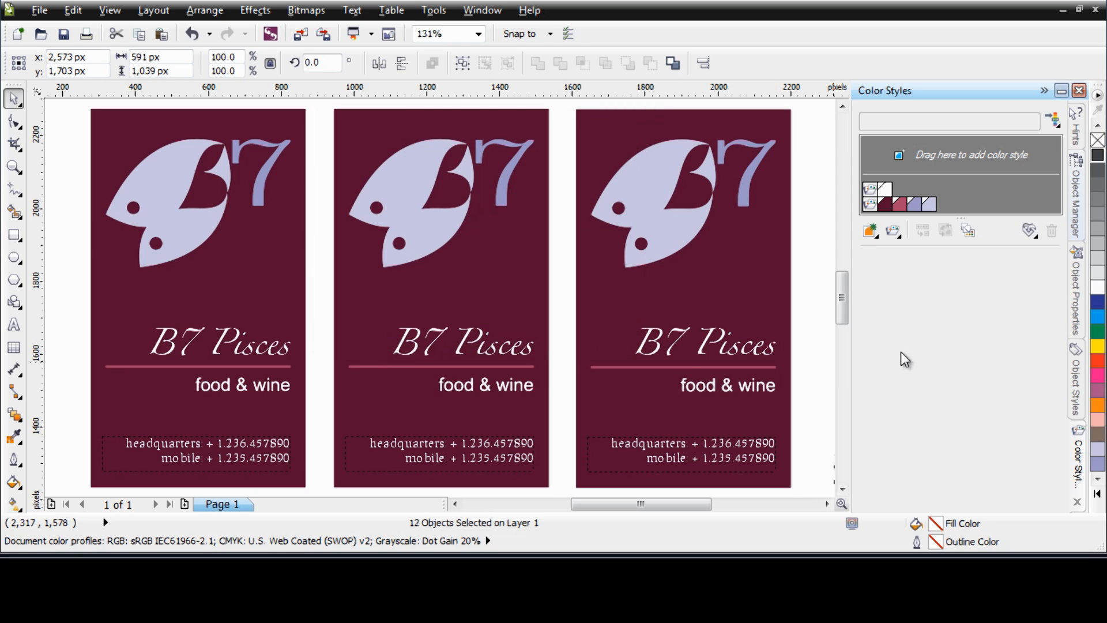
- Enlarge the color style list and inspect the white harmony and the four-color harmony in the Harmony Editor
{"action": "left_click_drag", "start_coordinate": [966, 222], "coordinate": [965, 235]}
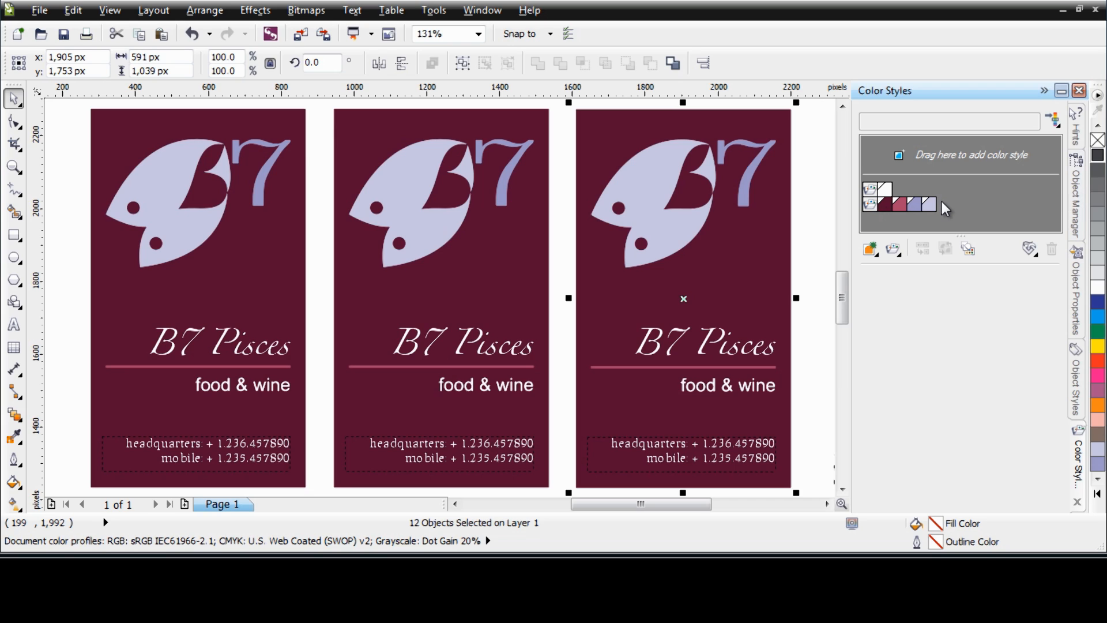
{"action": "left_click", "coordinate": [871, 189]}
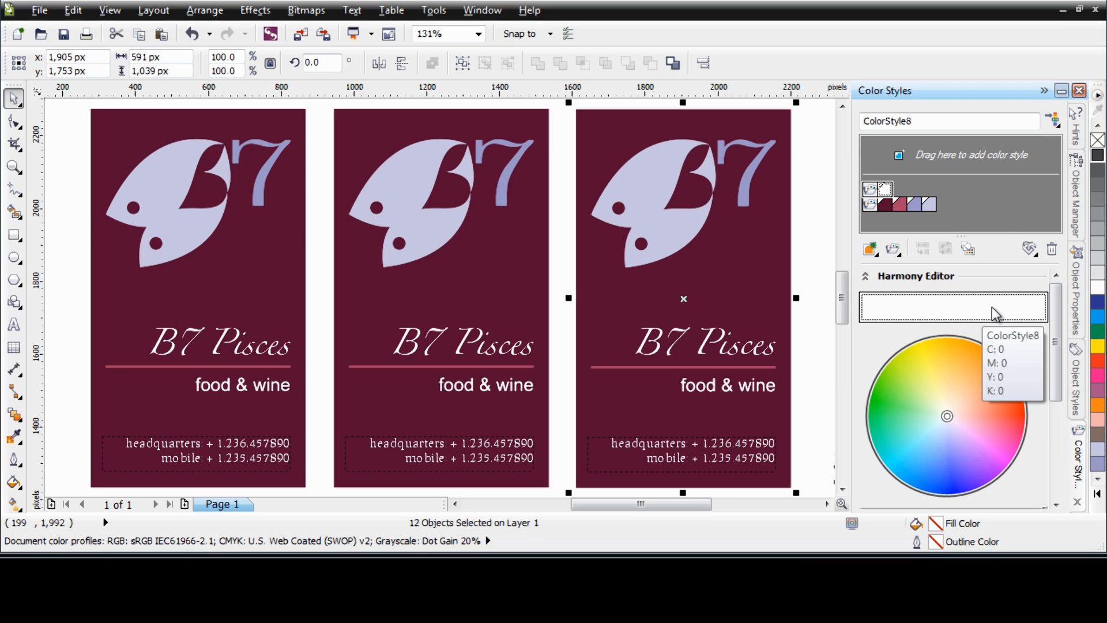
{"action": "left_click", "coordinate": [870, 205]}
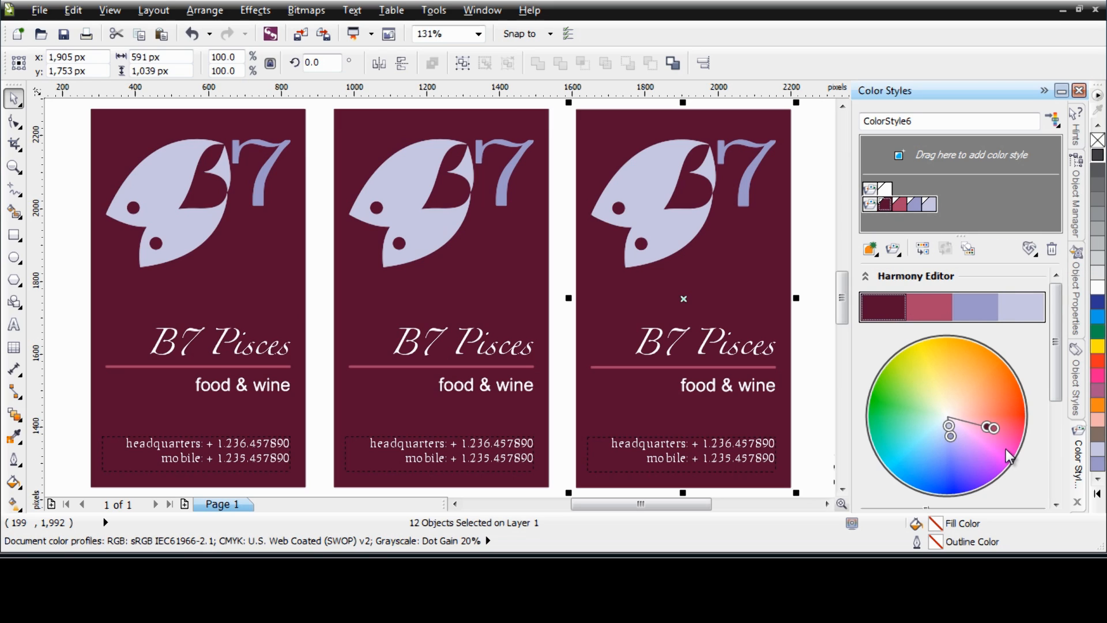
- Shift the white text style of the third card to light blue, olive green and orange on the harmony color wheel
{"action": "left_click", "coordinate": [870, 189]}
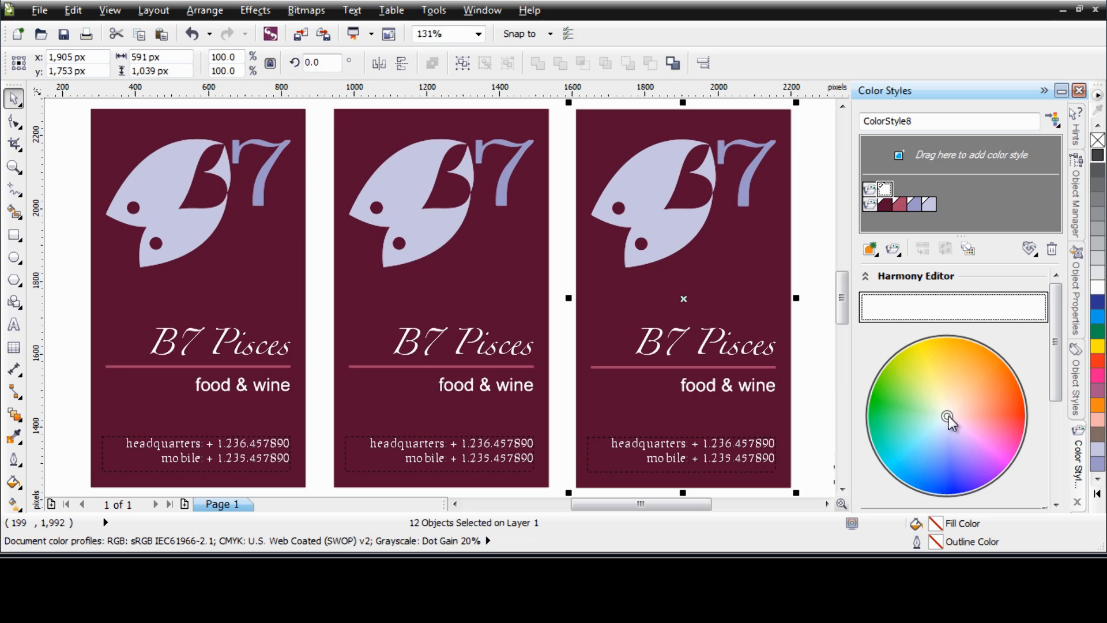
{"action": "mouse_move", "coordinate": [947, 413]}
{"action": "left_mouse_down"}
{"action": "mouse_move", "coordinate": [980, 372]}
{"action": "mouse_move", "coordinate": [1005, 416]}
{"action": "mouse_move", "coordinate": [970, 464]}
{"action": "mouse_move", "coordinate": [921, 447]}
{"action": "left_mouse_up"}
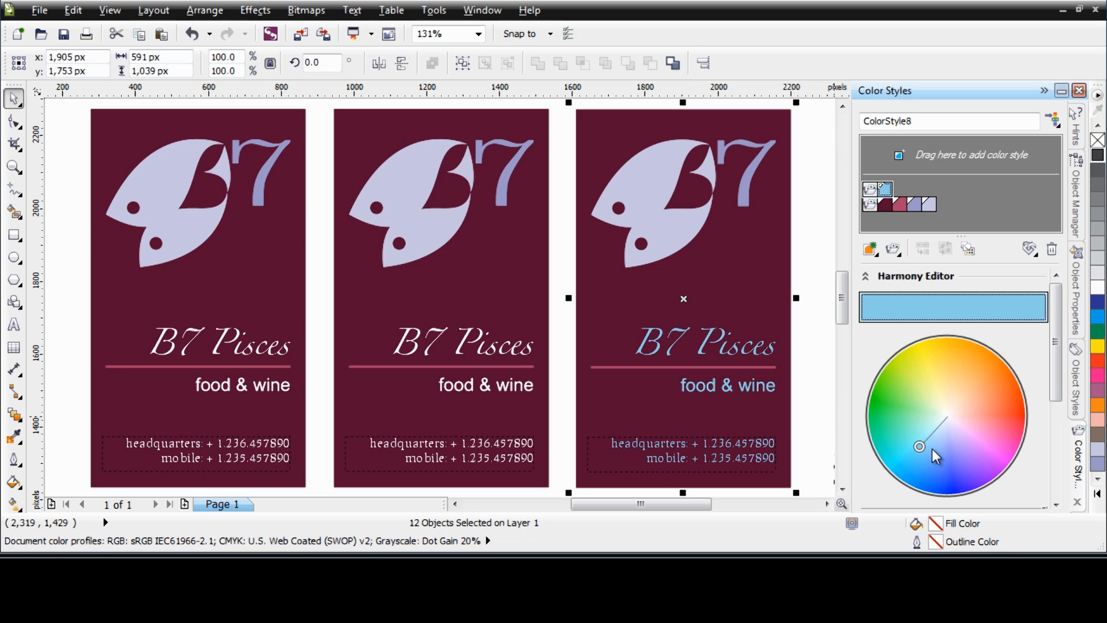
{"action": "left_click_drag", "start_coordinate": [920, 446], "coordinate": [912, 393]}
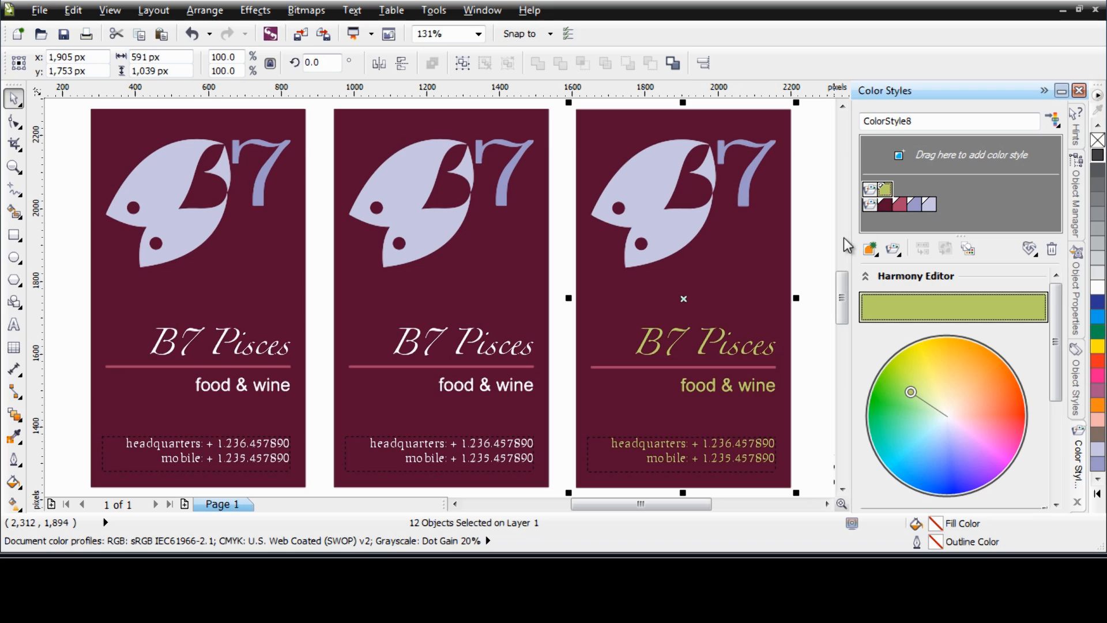
{"action": "mouse_move", "coordinate": [887, 187]}
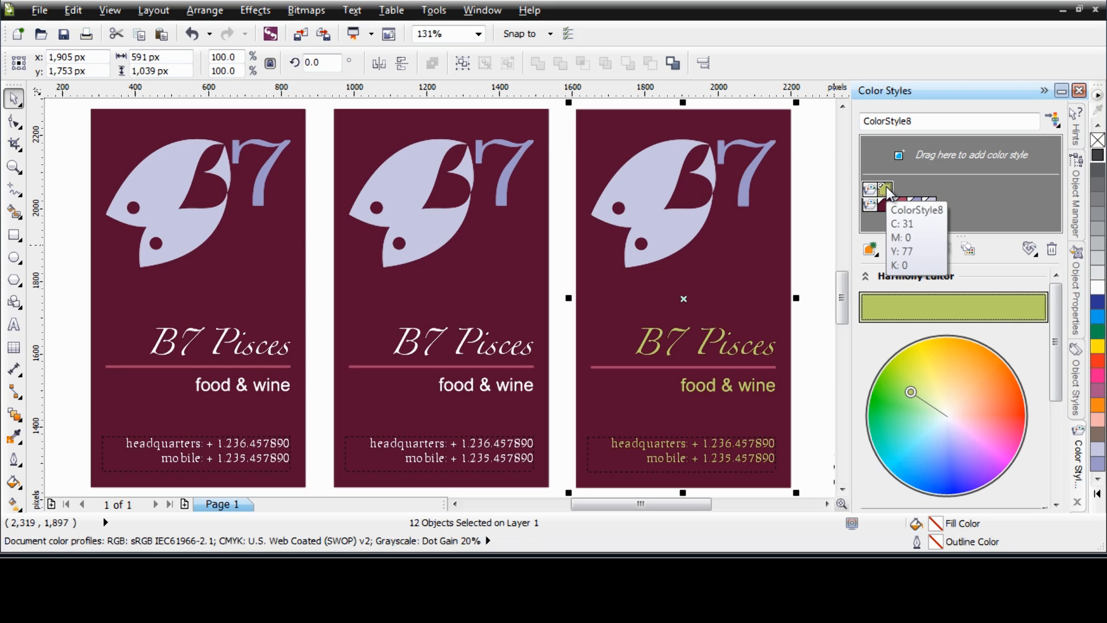
{"action": "left_click_drag", "start_coordinate": [914, 389], "coordinate": [987, 400]}
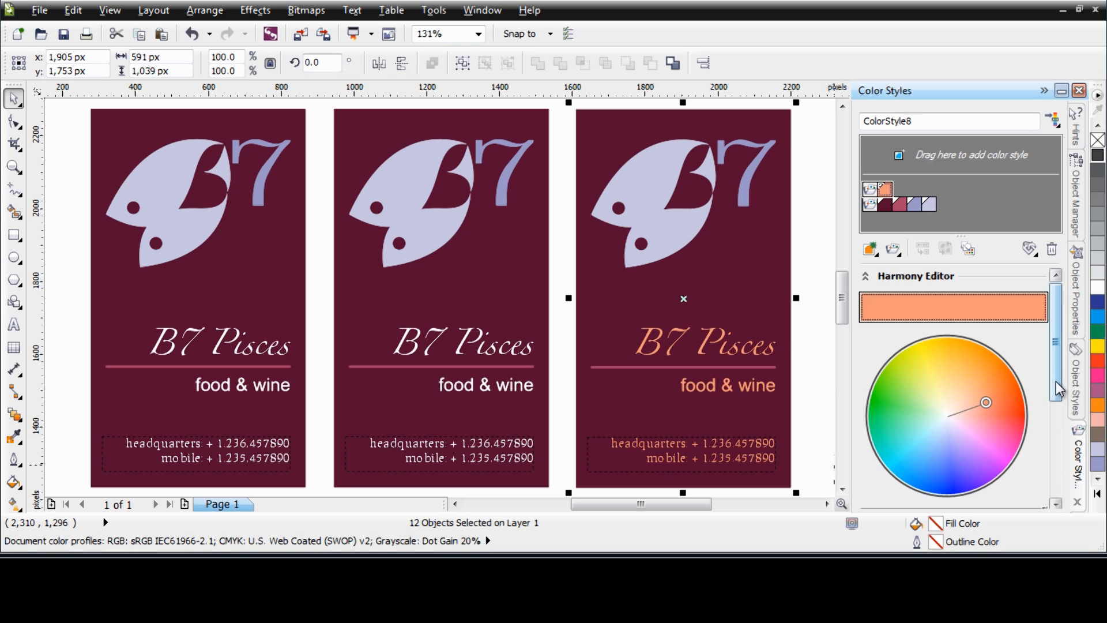
- Darken the orange text style and return it to full brightness, and change its hue to green on the color wheel
{"action": "left_click_drag", "start_coordinate": [1056, 382], "coordinate": [966, 433]}
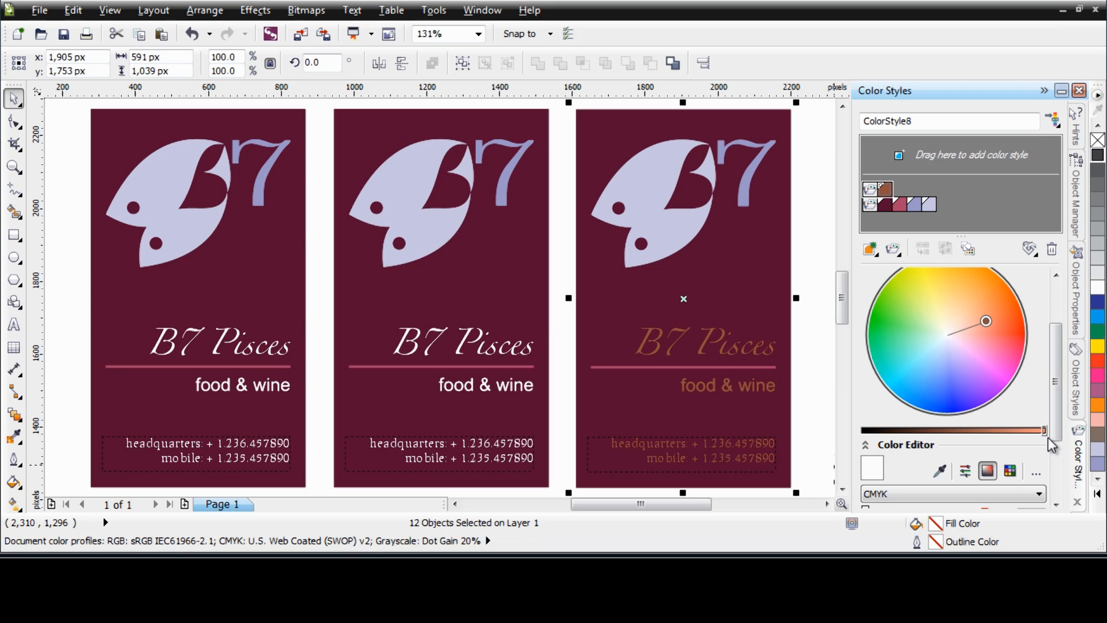
{"action": "left_click_drag", "start_coordinate": [1048, 438], "coordinate": [1047, 438]}
{"action": "left_click", "coordinate": [986, 323]}
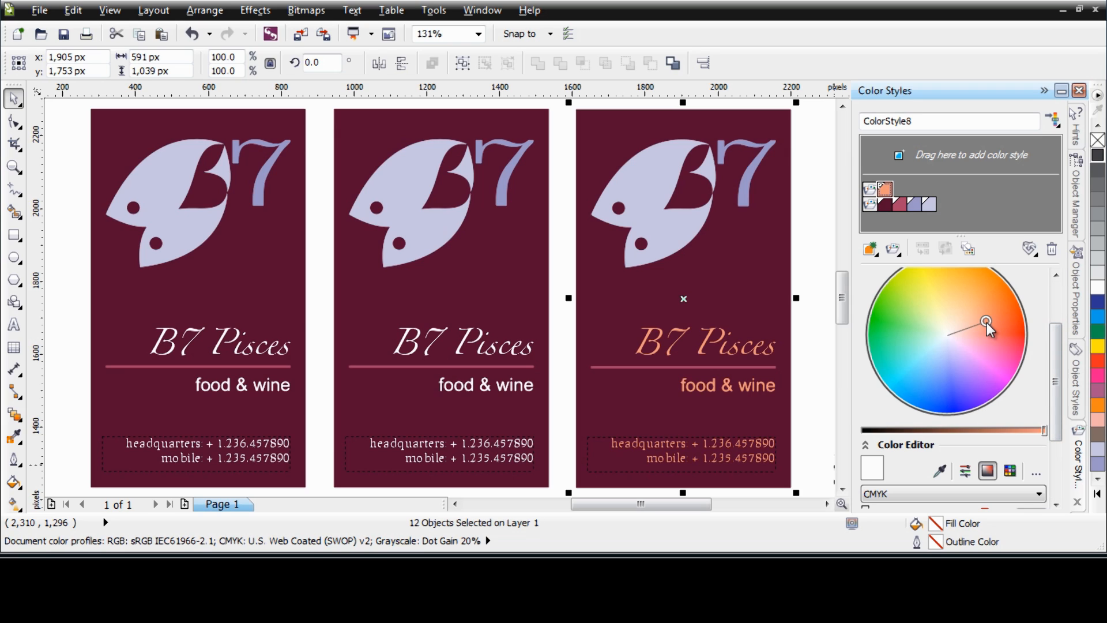
{"action": "left_click_drag", "start_coordinate": [987, 323], "coordinate": [902, 332]}
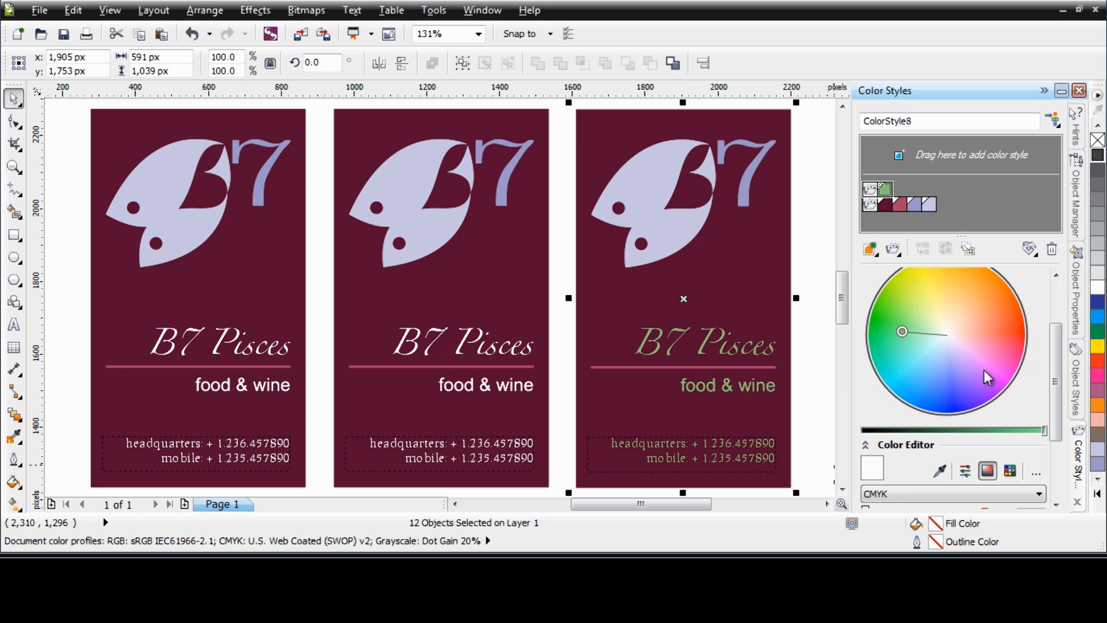
{"action": "mouse_move", "coordinate": [1035, 431]}
{"action": "left_mouse_down"}
{"action": "mouse_move", "coordinate": [988, 444]}
{"action": "mouse_move", "coordinate": [1051, 437]}
{"action": "left_mouse_up"}
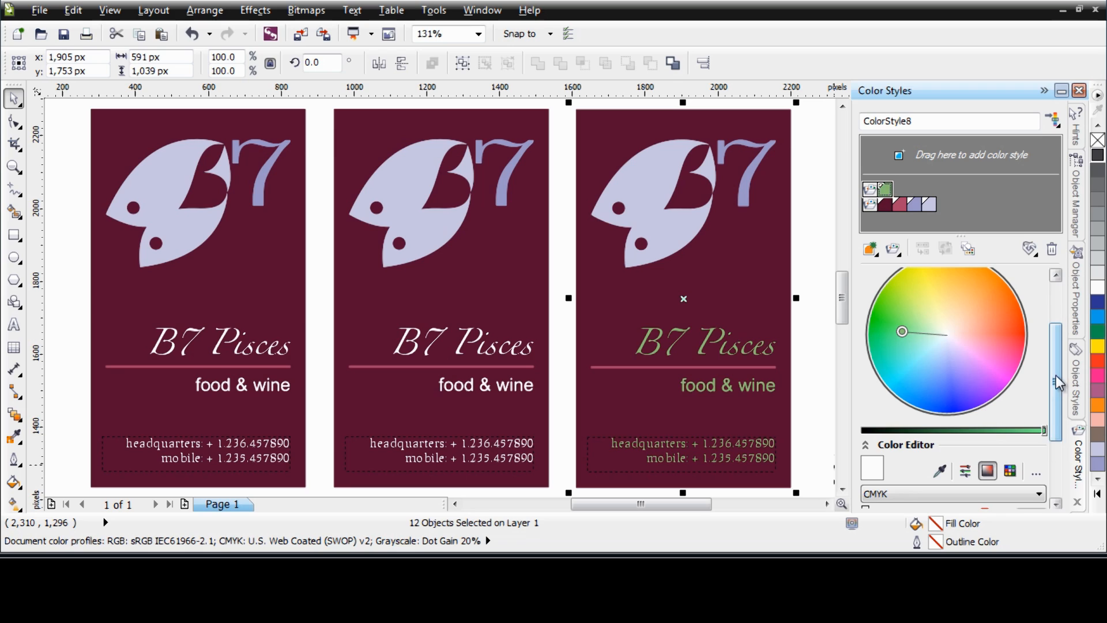
- Recolor the text style by sampling the lavender 7 on the first card and a dark blue from the Color Editor
{"action": "left_click_drag", "start_coordinate": [1057, 375], "coordinate": [1047, 468]}
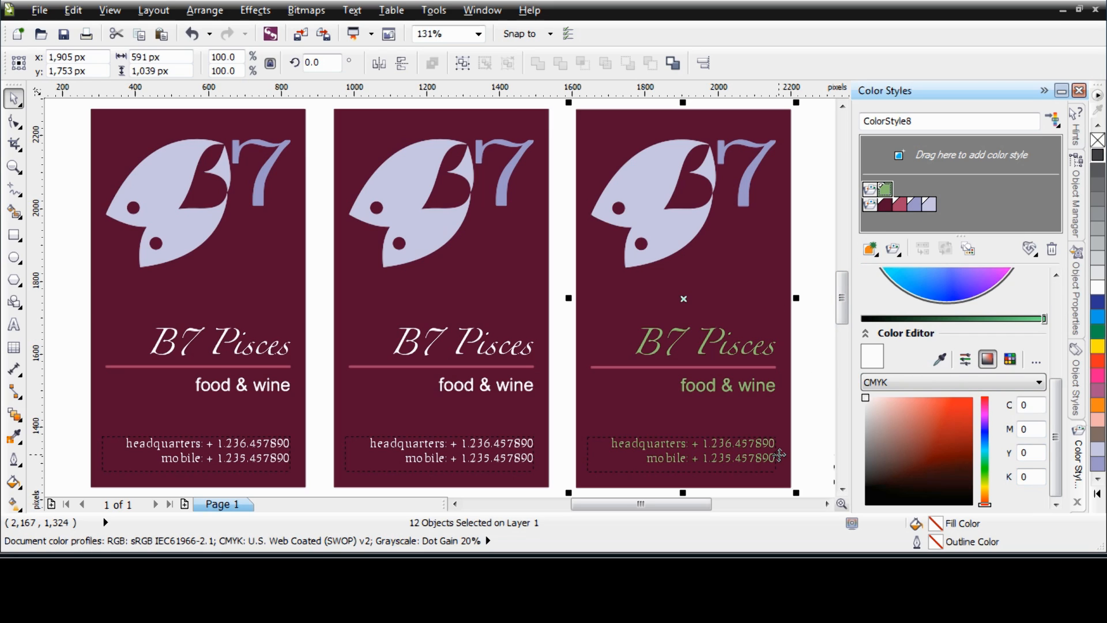
{"action": "left_click", "coordinate": [940, 360]}
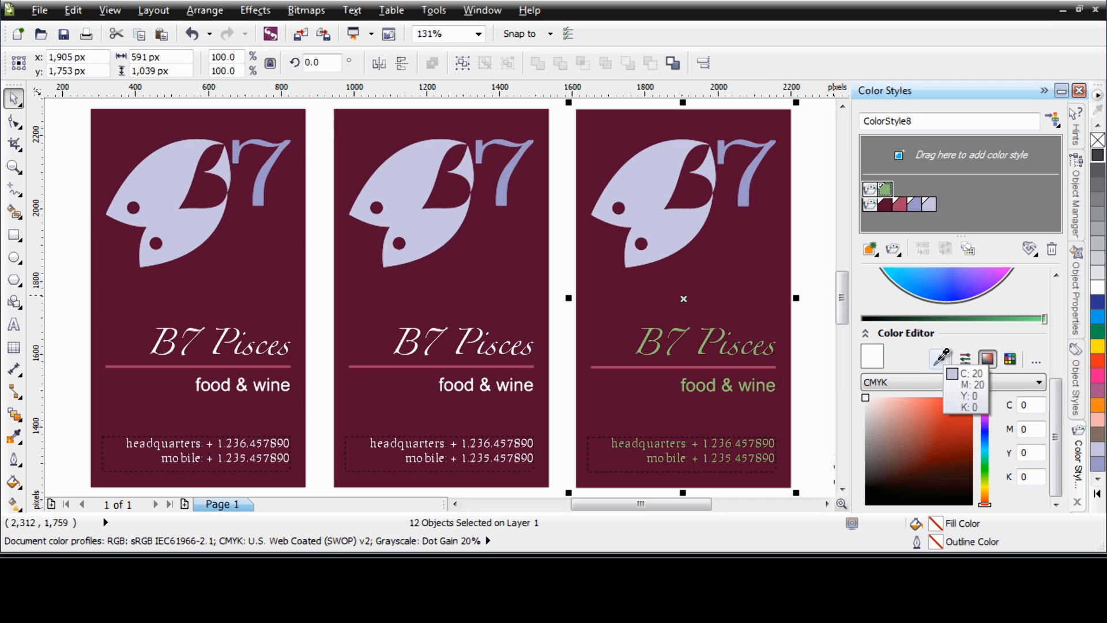
{"action": "left_click", "coordinate": [276, 156]}
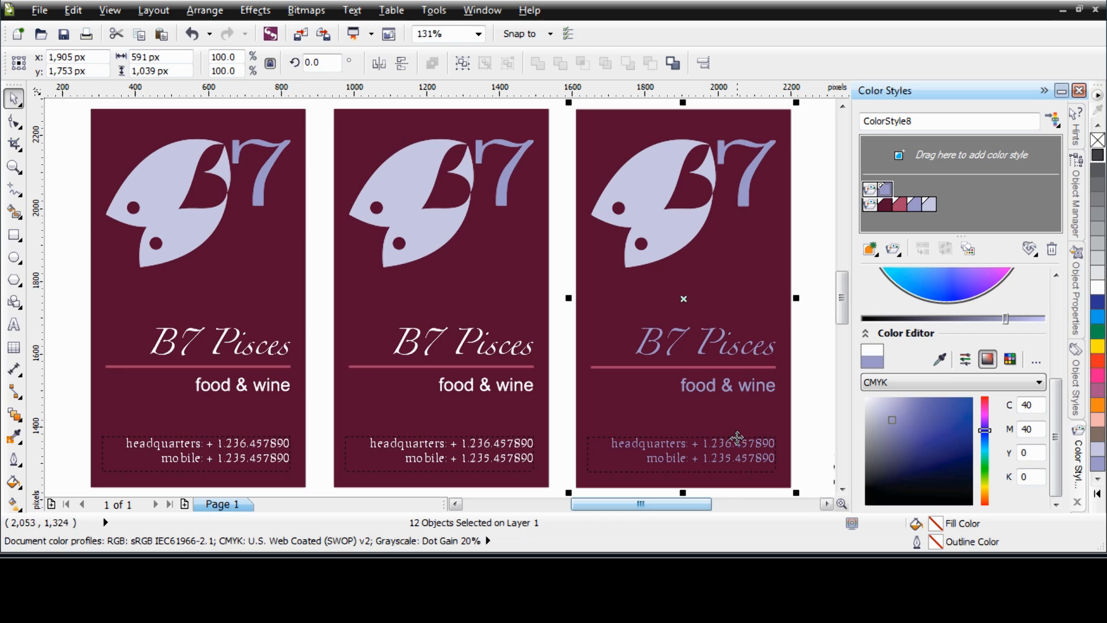
{"action": "left_click", "coordinate": [941, 360]}
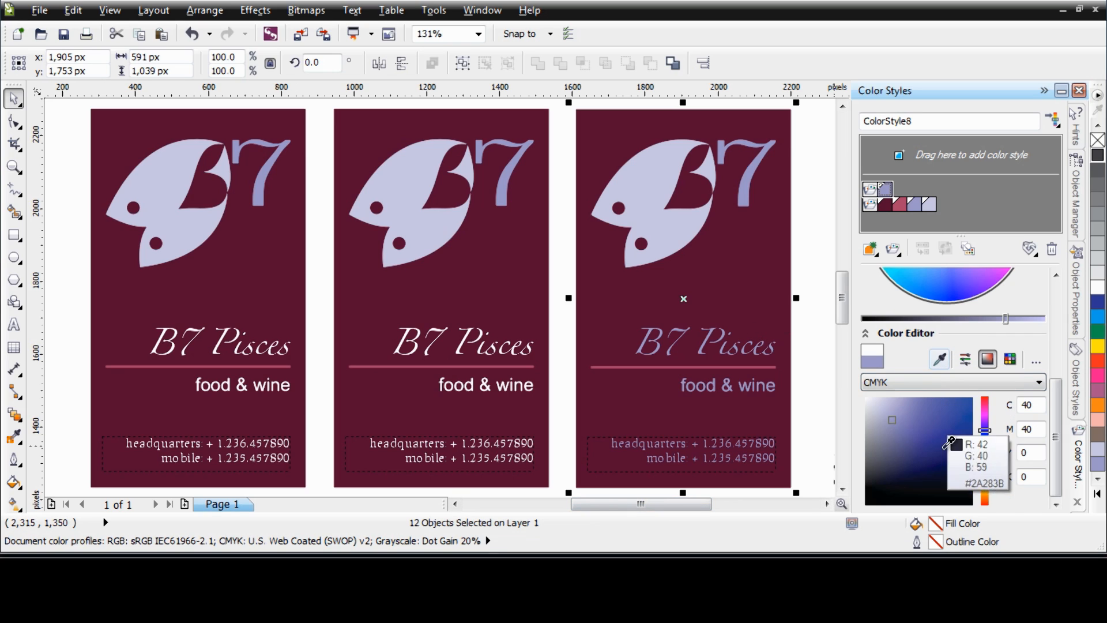
{"action": "left_click", "coordinate": [948, 441]}
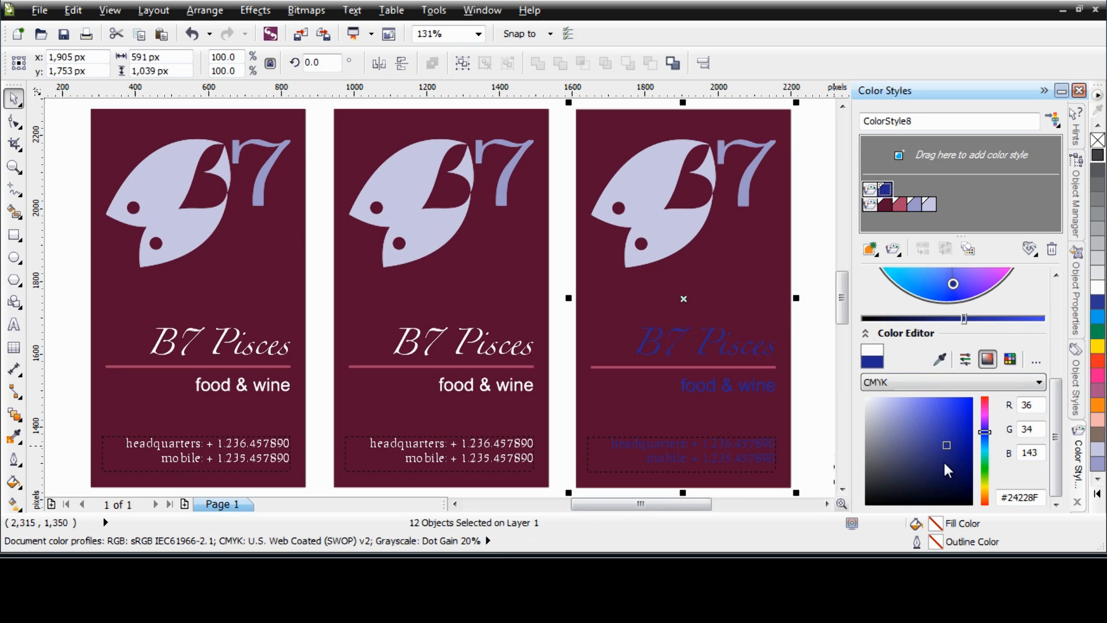
- Set the text style back to white with CMYK values C 0, M 0, Y 0, K 0
{"action": "left_click", "coordinate": [966, 360]}
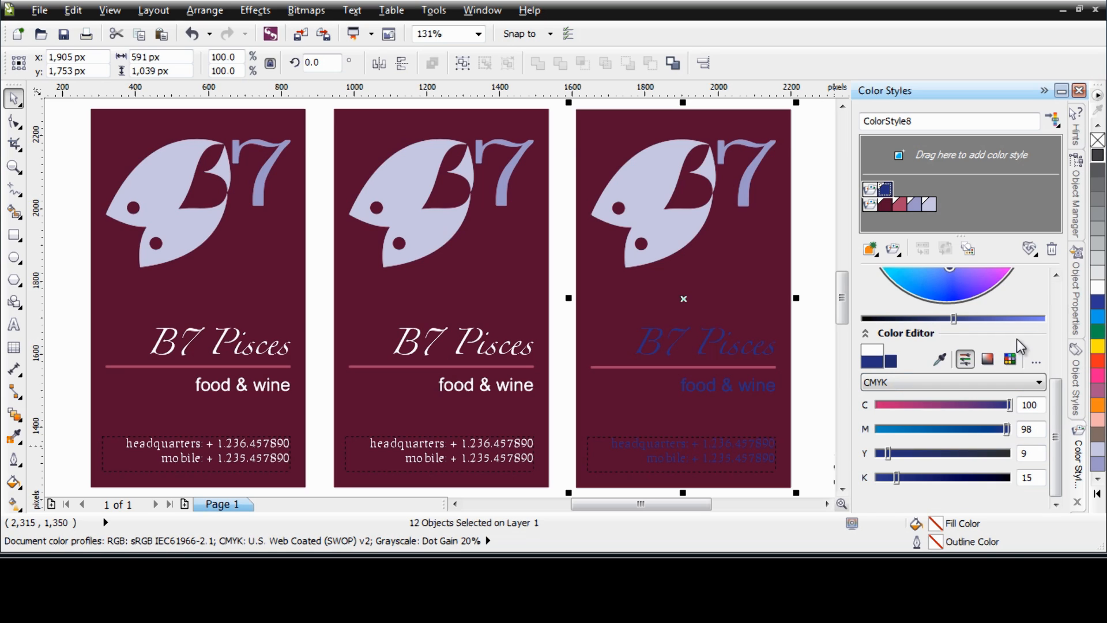
{"action": "left_click", "coordinate": [989, 359]}
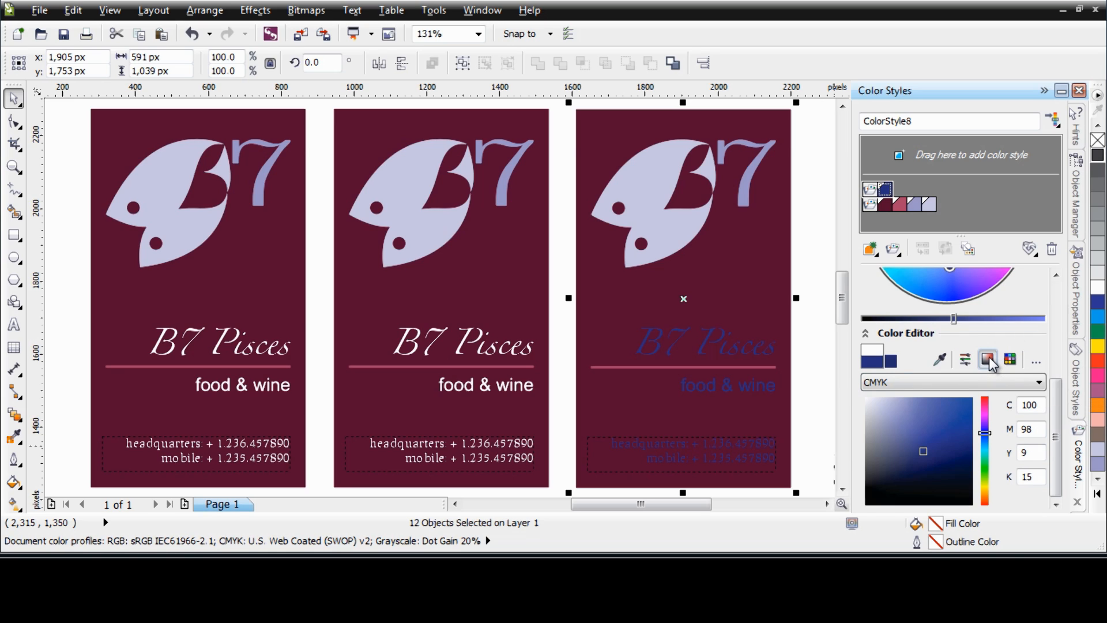
{"action": "left_click_drag", "start_coordinate": [1041, 406], "coordinate": [982, 403]}
{"action": "type", "text": "0"}
{"action": "key", "text": "Tab"}
{"action": "type", "text": "0"}
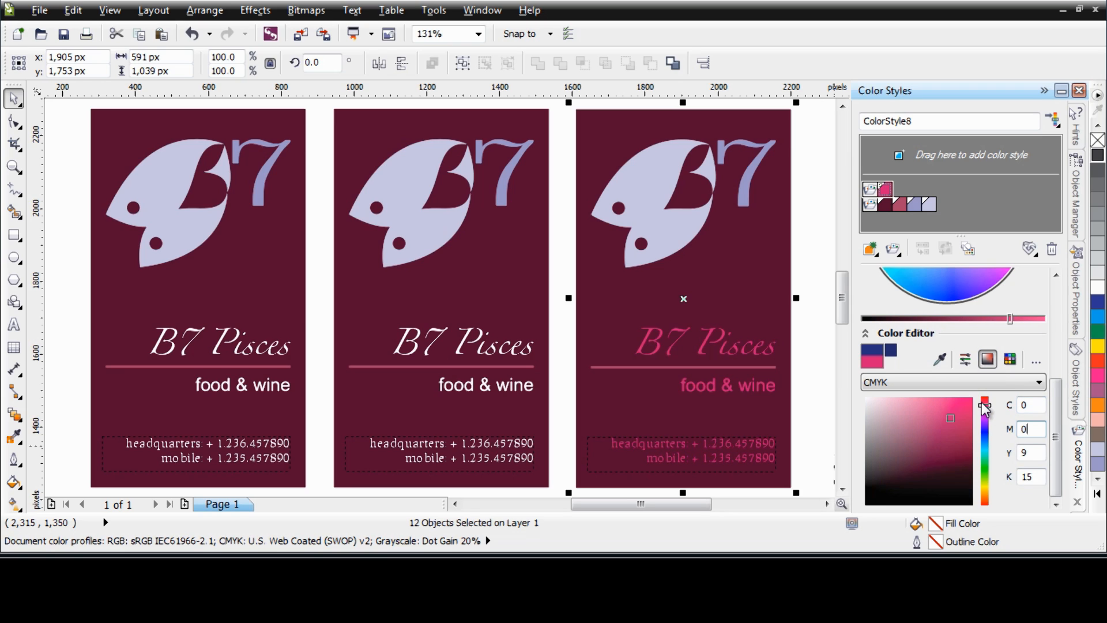
{"action": "key", "text": "Tab"}
{"action": "type", "text": "0"}
{"action": "key", "text": "Tab"}
{"action": "type", "text": "0"}
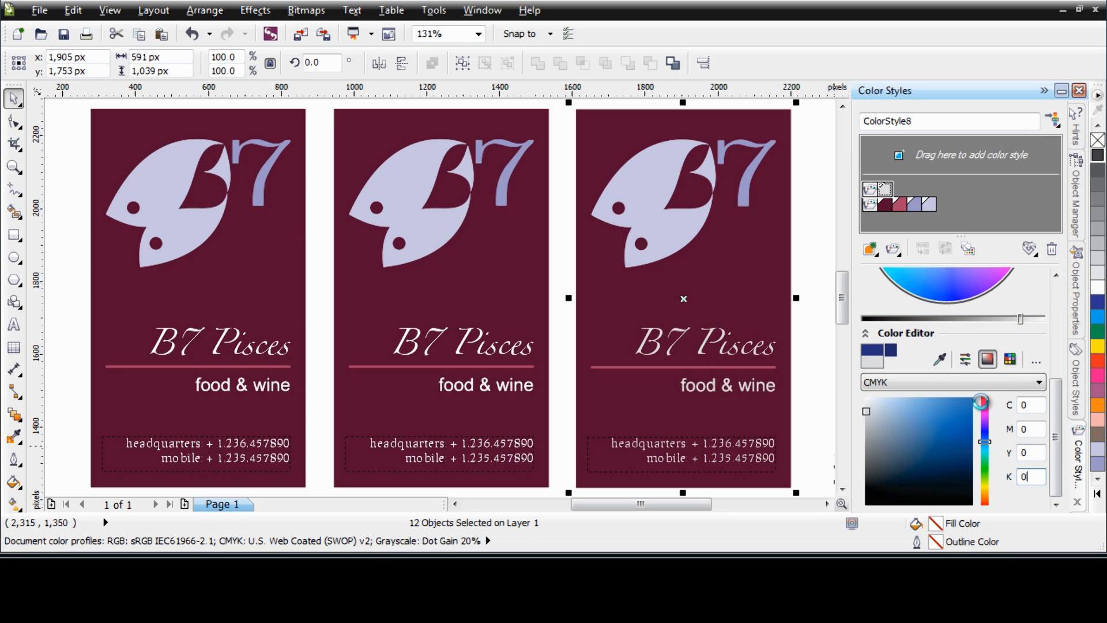
{"action": "key", "text": "Return"}
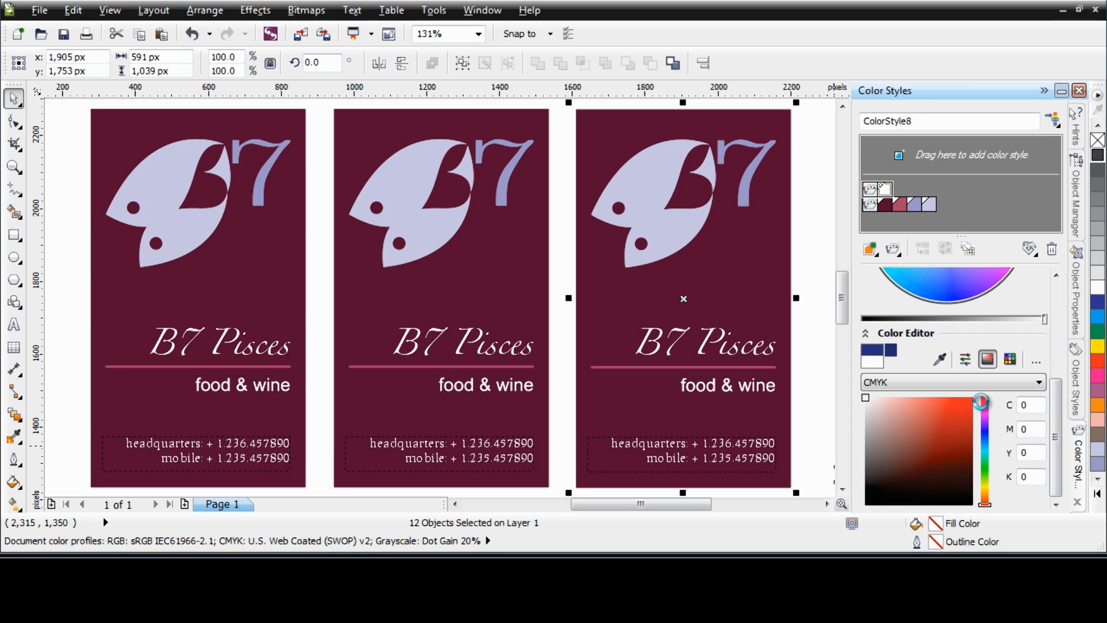
- Select the four-color harmony and shift all its colors slightly toward red on the harmony color wheel
{"action": "left_click_drag", "start_coordinate": [1057, 417], "coordinate": [1060, 322]}
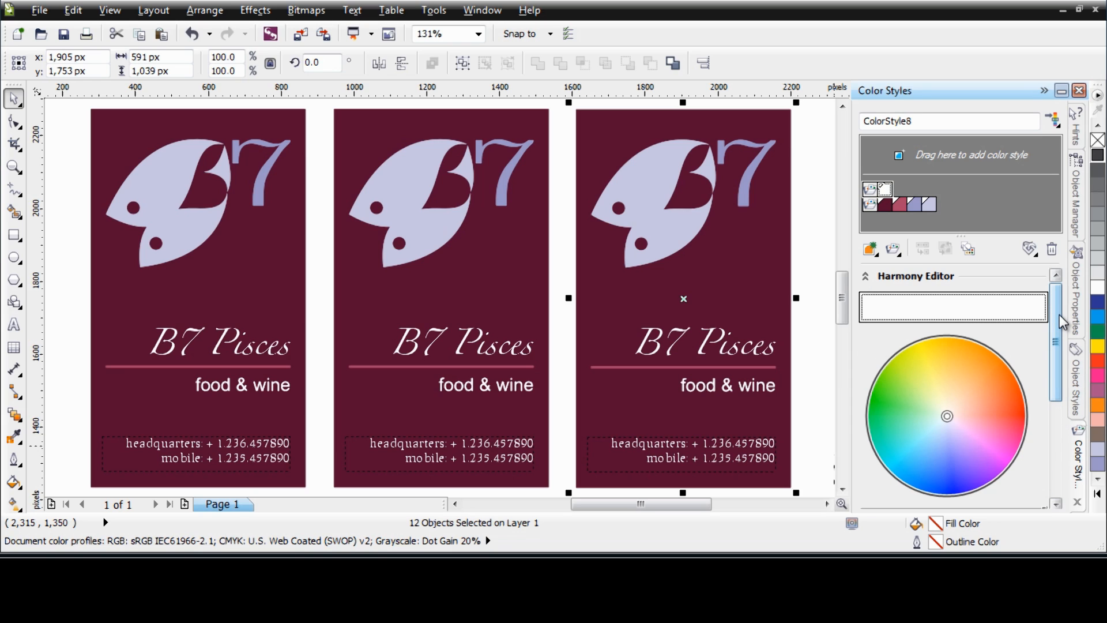
{"action": "left_click", "coordinate": [870, 205]}
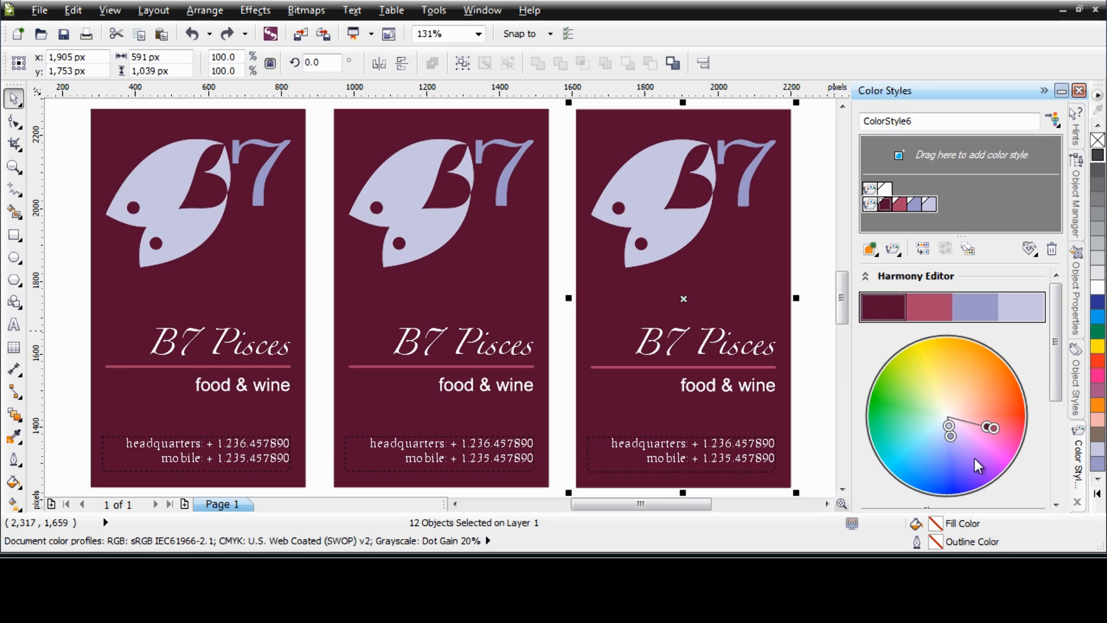
{"action": "mouse_move", "coordinate": [998, 430]}
{"action": "left_mouse_down"}
{"action": "mouse_move", "coordinate": [994, 396]}
{"action": "mouse_move", "coordinate": [994, 423]}
{"action": "left_mouse_up"}
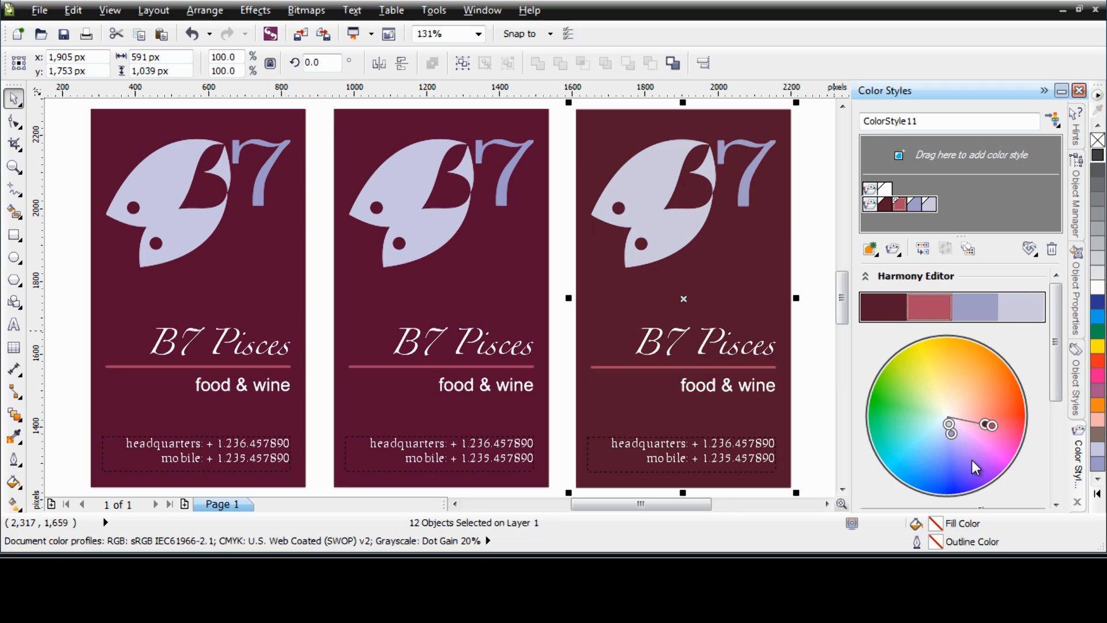
- Select the harmony's red, dark lavender and light lavender colors individually, and extend the selection to all four colors
{"action": "left_click", "coordinate": [885, 304]}
{"action": "left_click", "coordinate": [938, 310]}
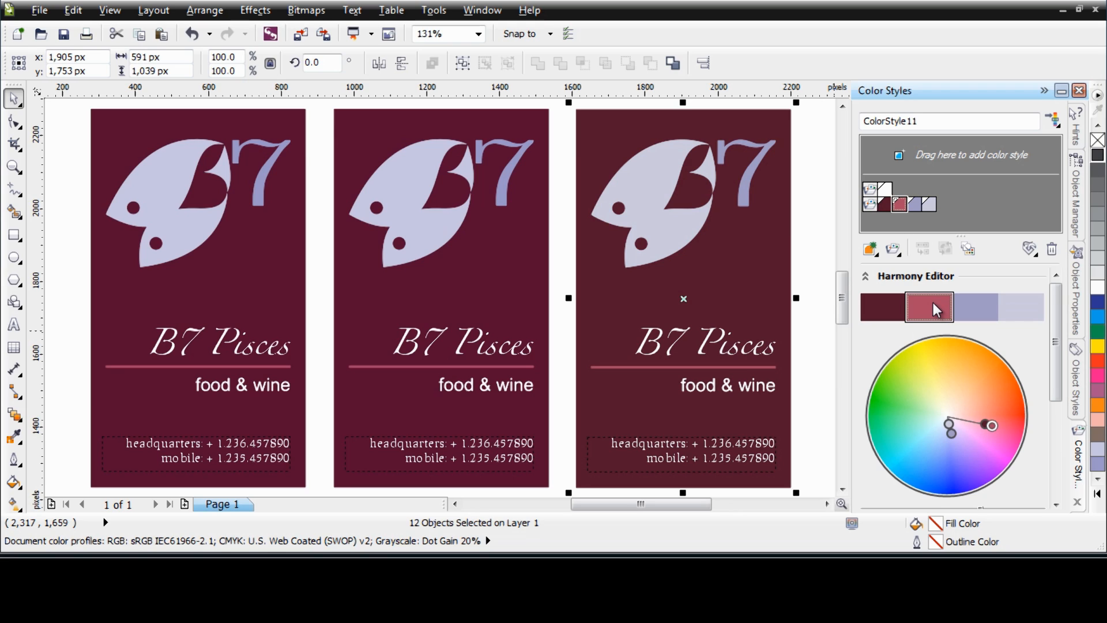
{"action": "left_click", "coordinate": [951, 433]}
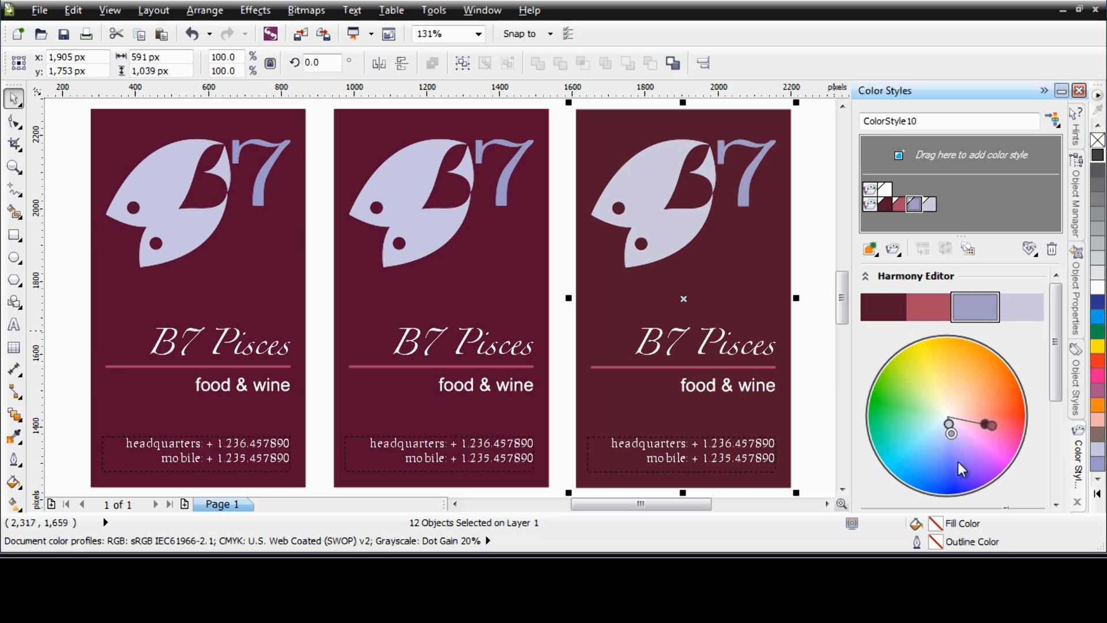
{"action": "left_click", "coordinate": [949, 424]}
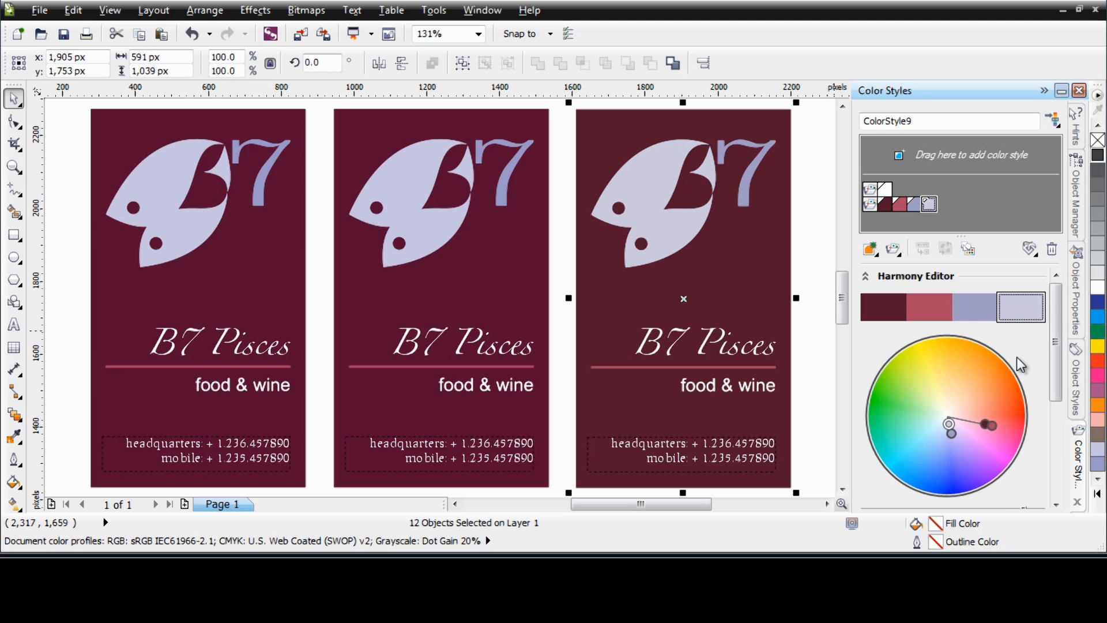
{"action": "left_click", "coordinate": [985, 305], "text": "ctrl"}
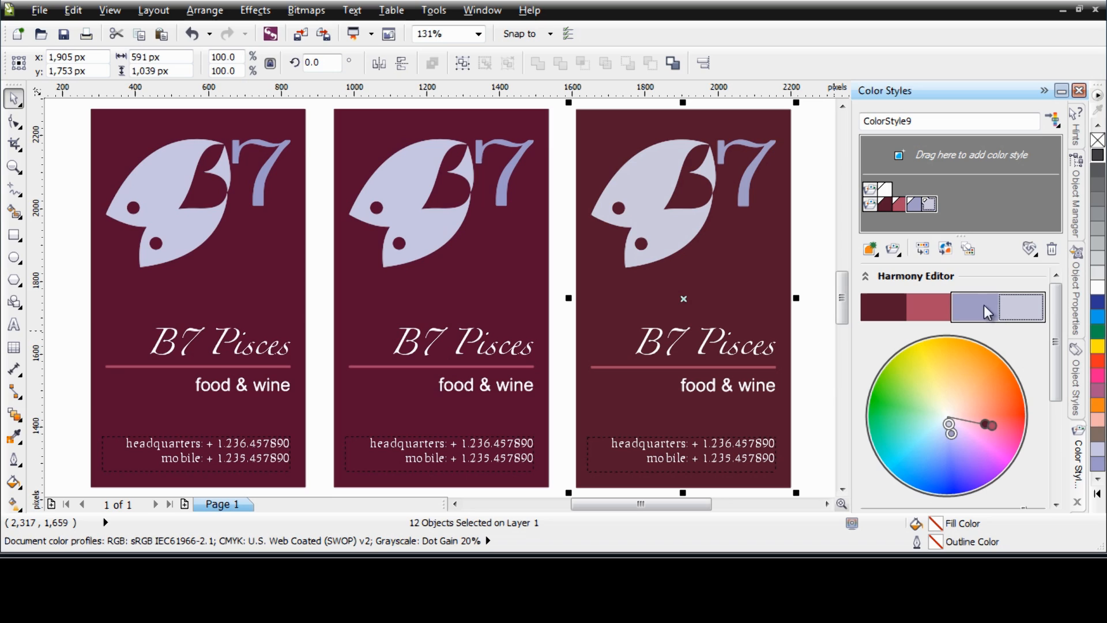
{"action": "left_click", "coordinate": [929, 305], "text": "ctrl"}
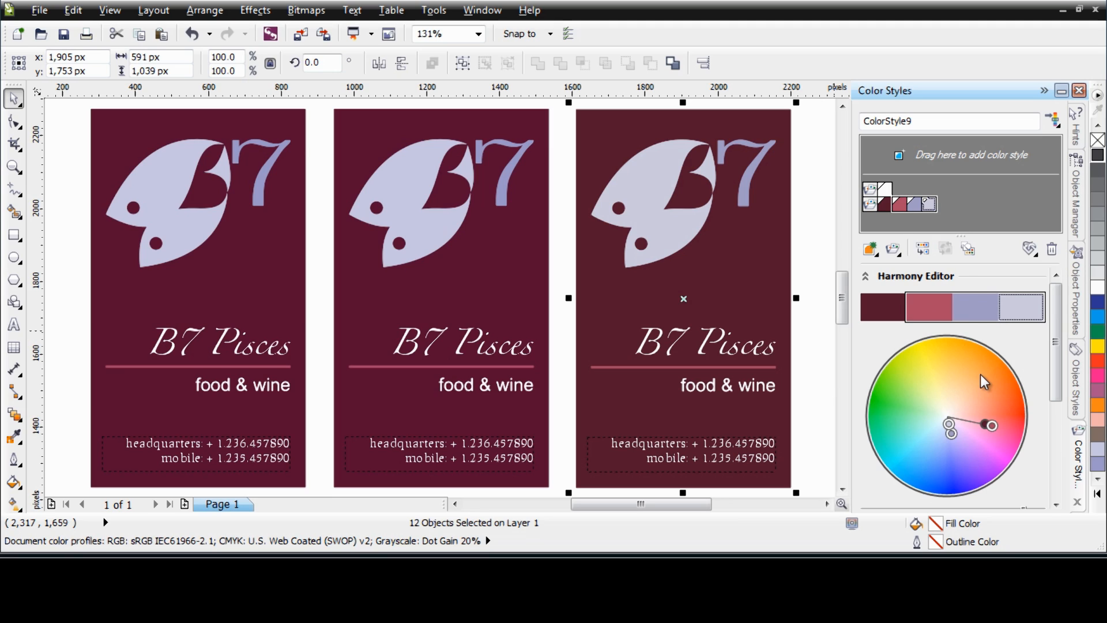
{"action": "left_click", "coordinate": [960, 455]}
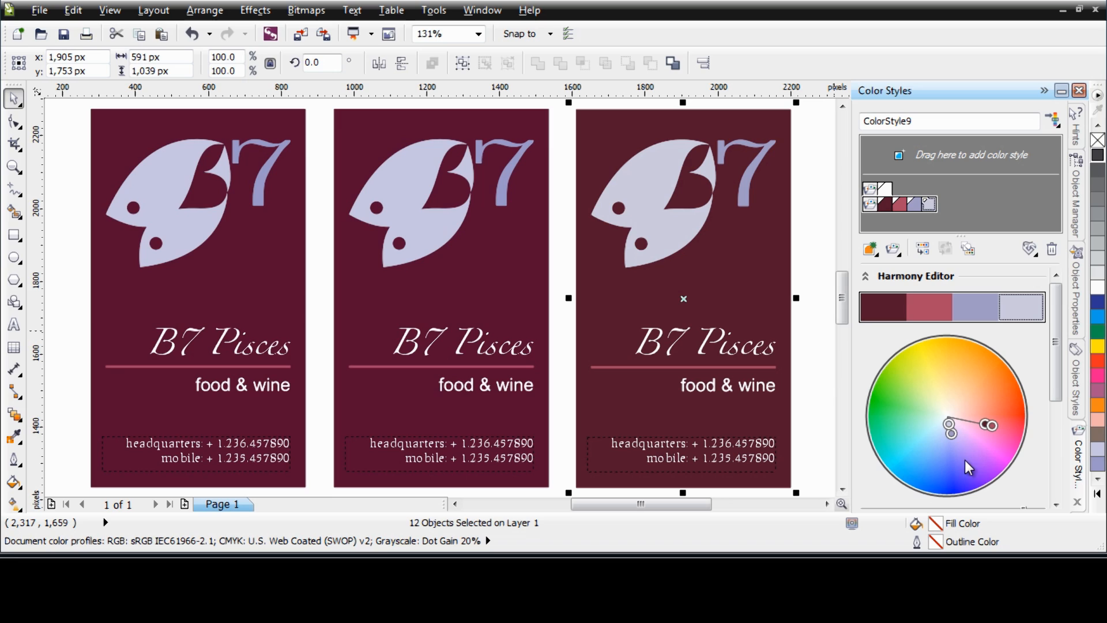
- Try shifting the dark red and both lavender colors together toward orange on the color wheel, and undo the shift
{"action": "left_click", "coordinate": [951, 433]}
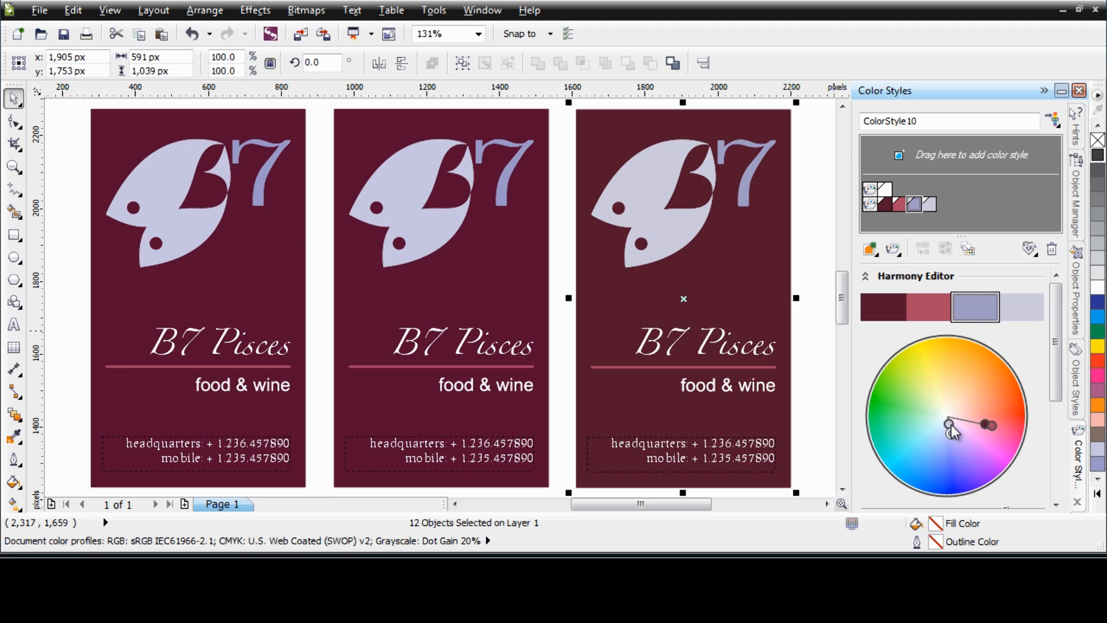
{"action": "left_click", "coordinate": [985, 424]}
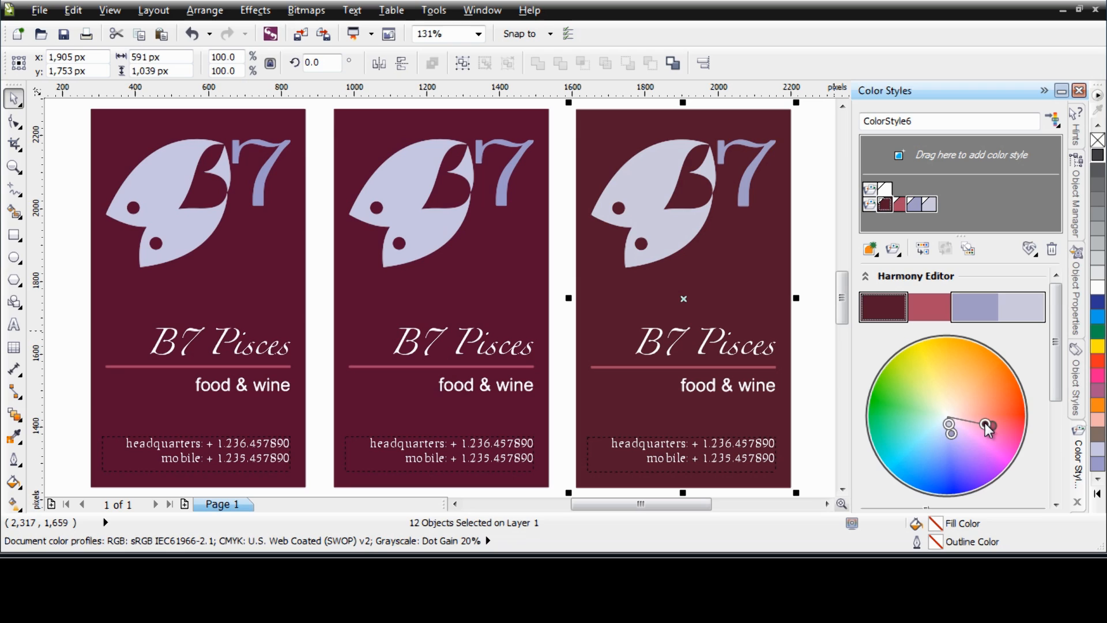
{"action": "left_click_drag", "start_coordinate": [986, 425], "coordinate": [984, 402]}
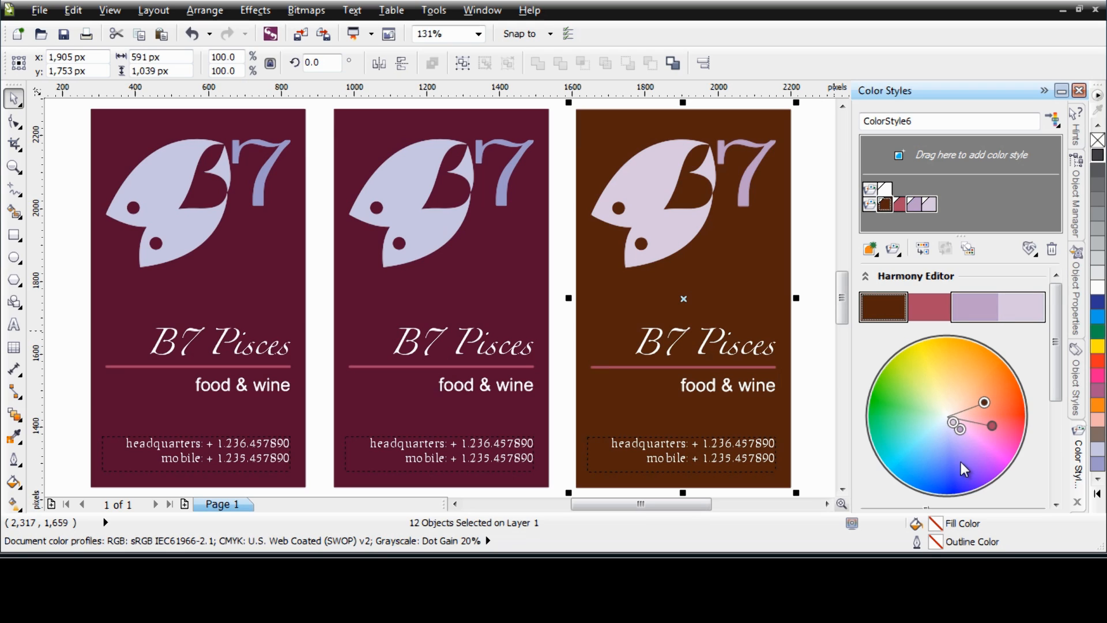
{"action": "key", "text": "ctrl+z"}
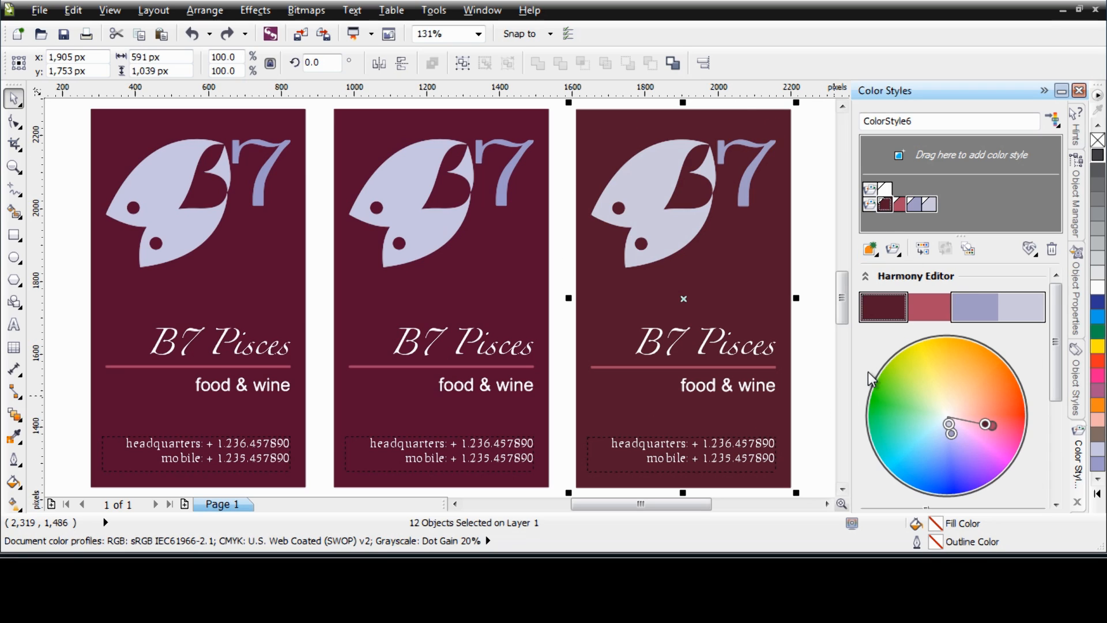
- Change only the third card's dark red background style to olive green on the color wheel and brighten it slightly
{"action": "left_click", "coordinate": [883, 305]}
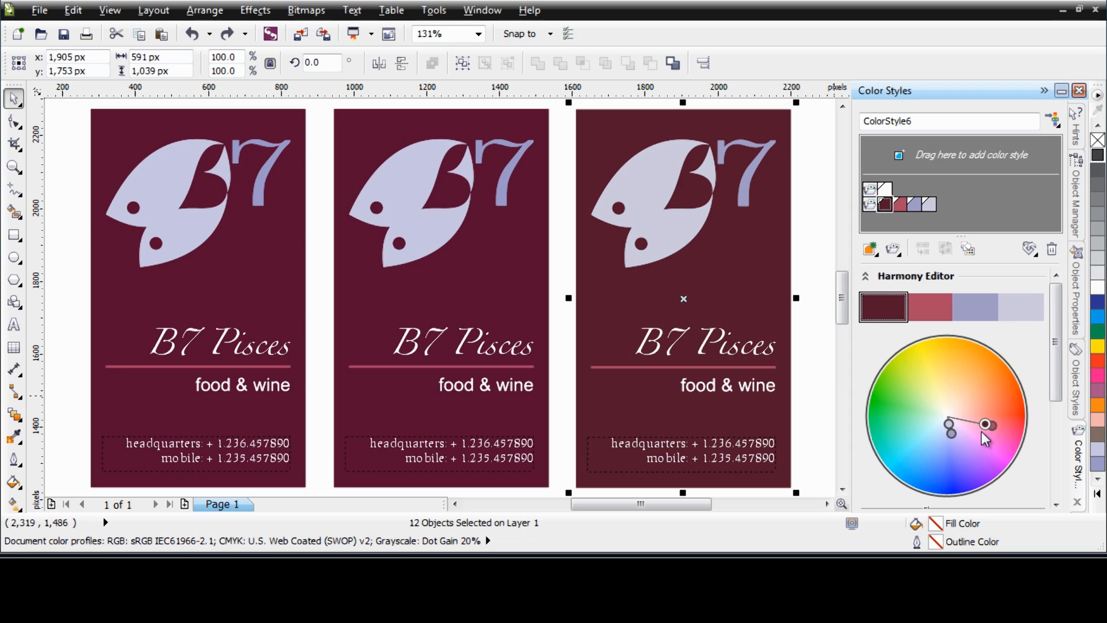
{"action": "left_click_drag", "start_coordinate": [986, 425], "coordinate": [929, 366]}
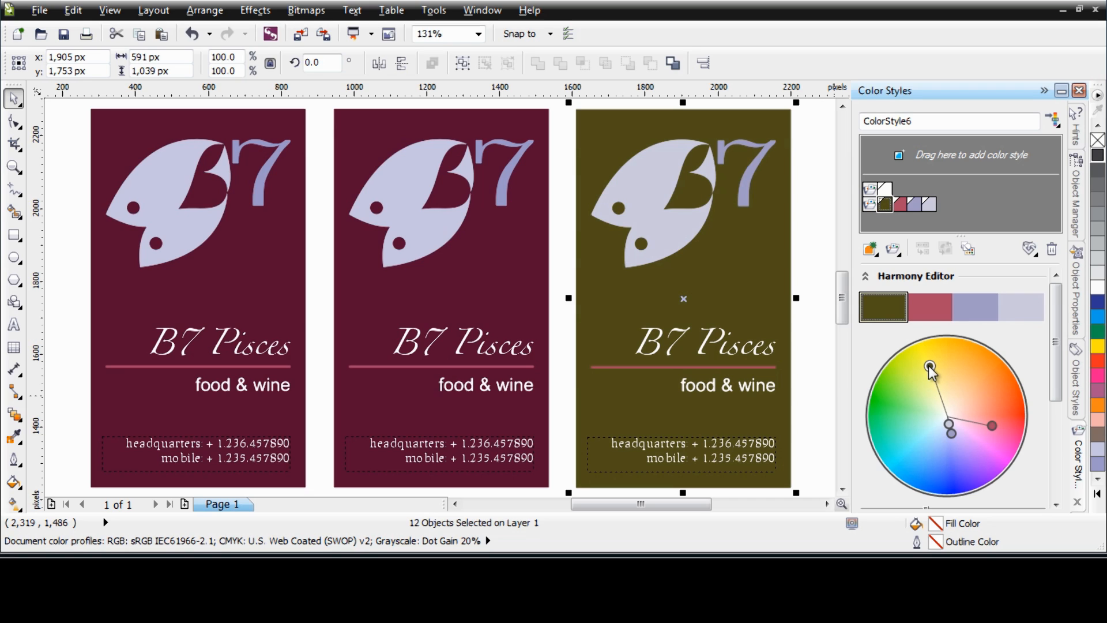
{"action": "left_click_drag", "start_coordinate": [1054, 369], "coordinate": [1054, 399]}
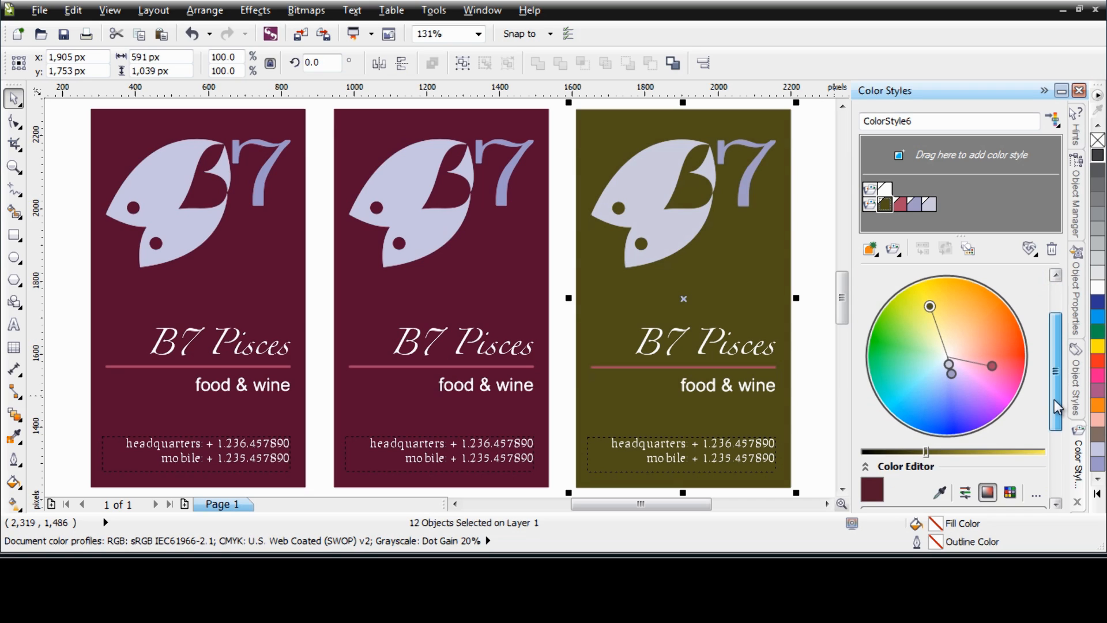
{"action": "left_click_drag", "start_coordinate": [925, 451], "coordinate": [935, 452]}
{"action": "left_click_drag", "start_coordinate": [1057, 406], "coordinate": [1054, 354]}
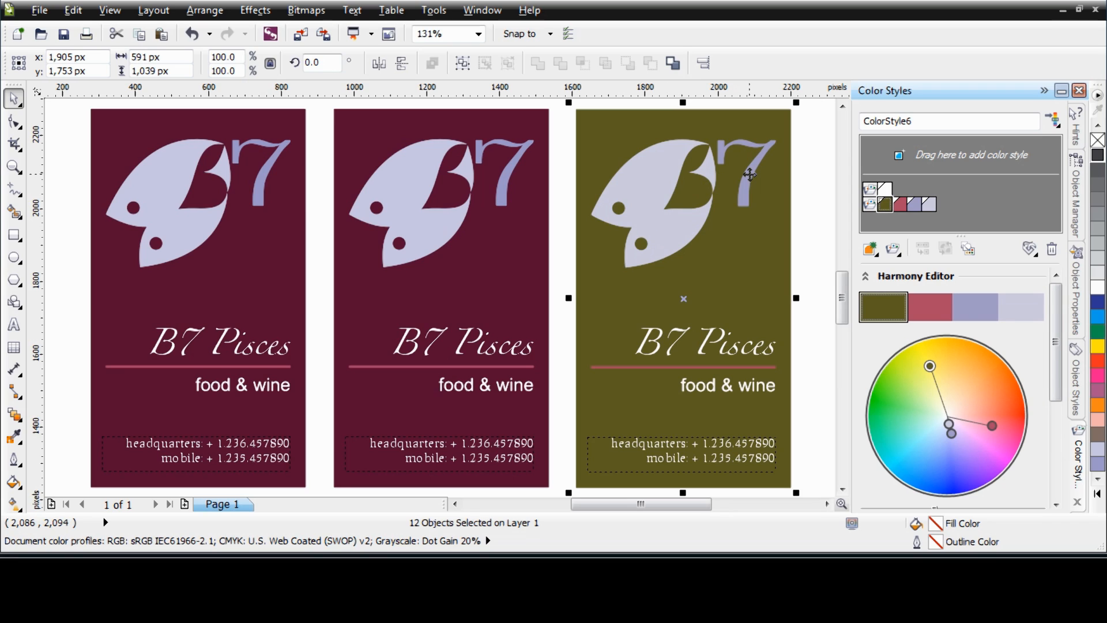
- Shift both lavender logo colors together to orange, and soften the fish and 7 oranges individually on the color wheel
{"action": "left_click", "coordinate": [949, 424]}
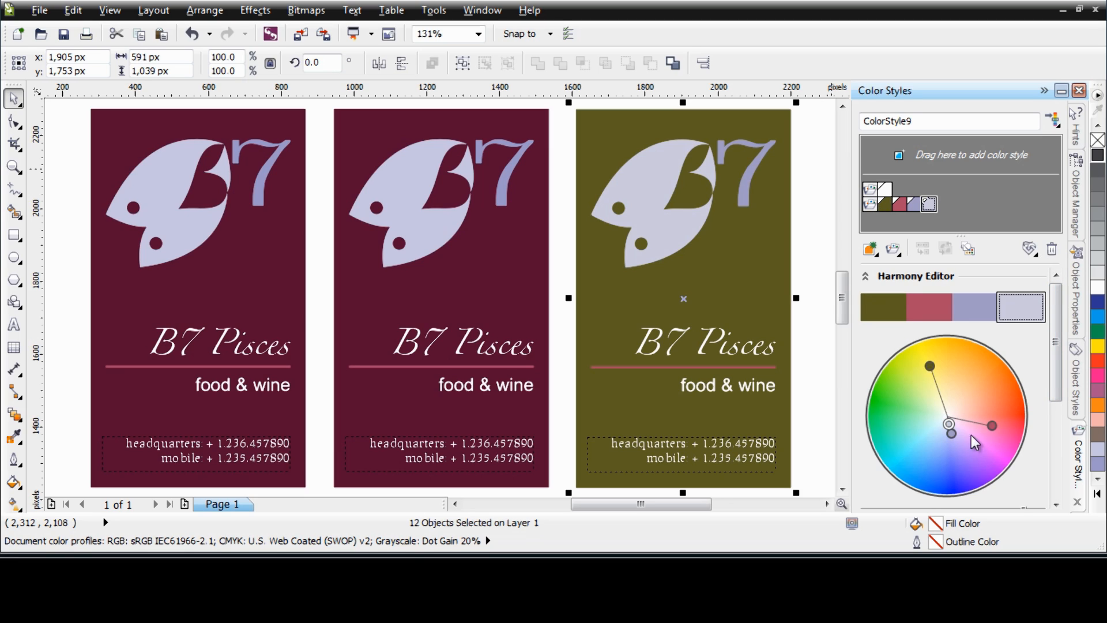
{"action": "left_click", "coordinate": [952, 434]}
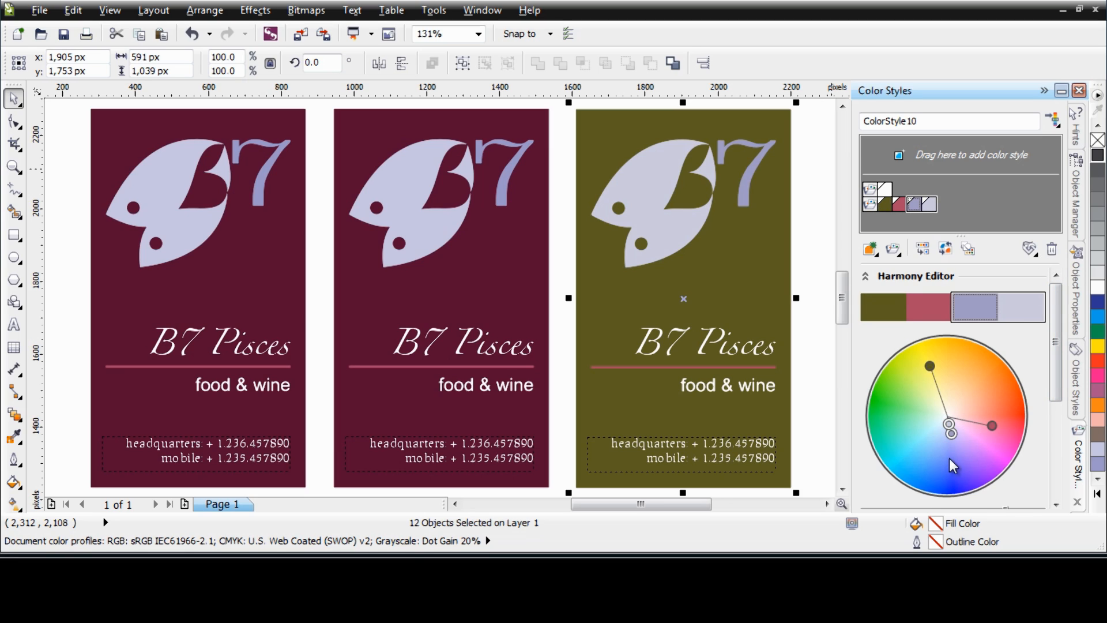
{"action": "left_click_drag", "start_coordinate": [950, 434], "coordinate": [981, 370]}
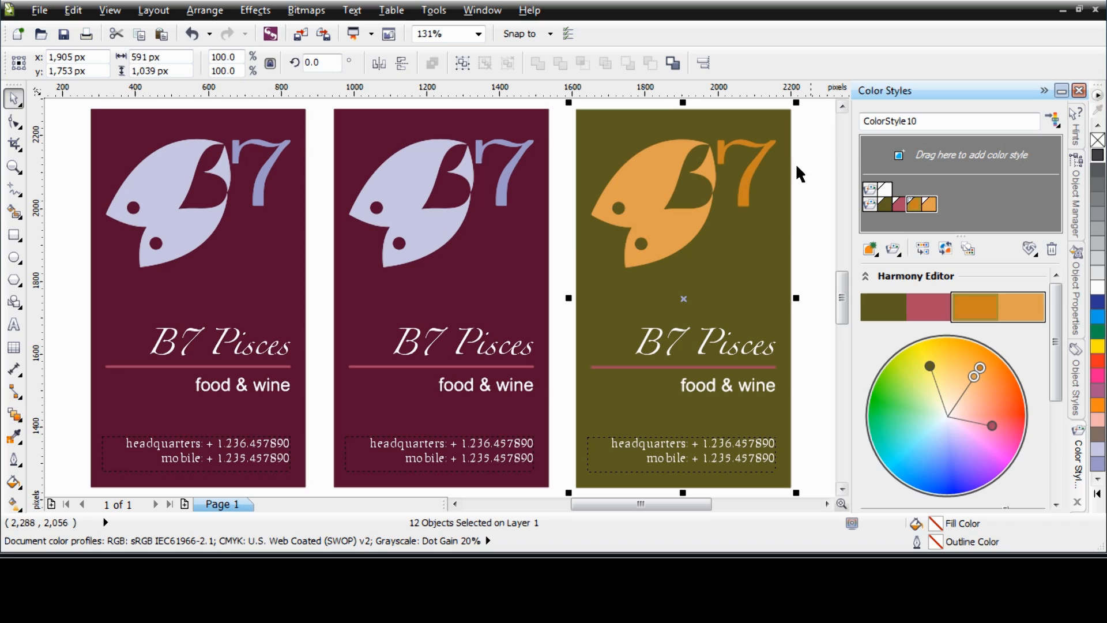
{"action": "left_click", "coordinate": [973, 378]}
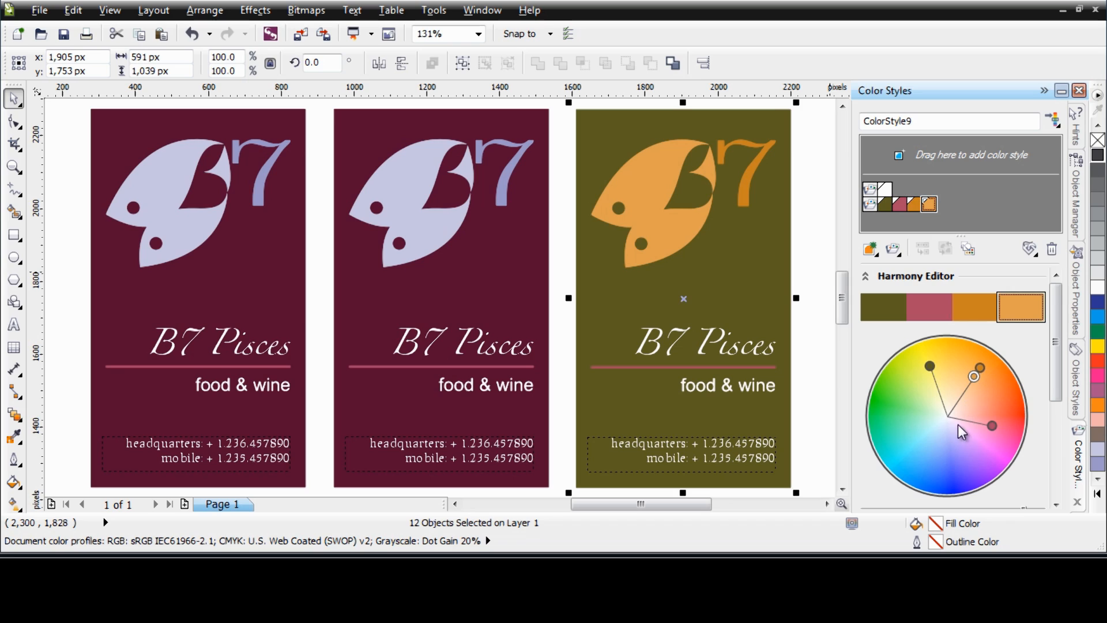
{"action": "mouse_move", "coordinate": [974, 375]}
{"action": "left_mouse_down"}
{"action": "mouse_move", "coordinate": [960, 383]}
{"action": "mouse_move", "coordinate": [976, 377]}
{"action": "left_mouse_up"}
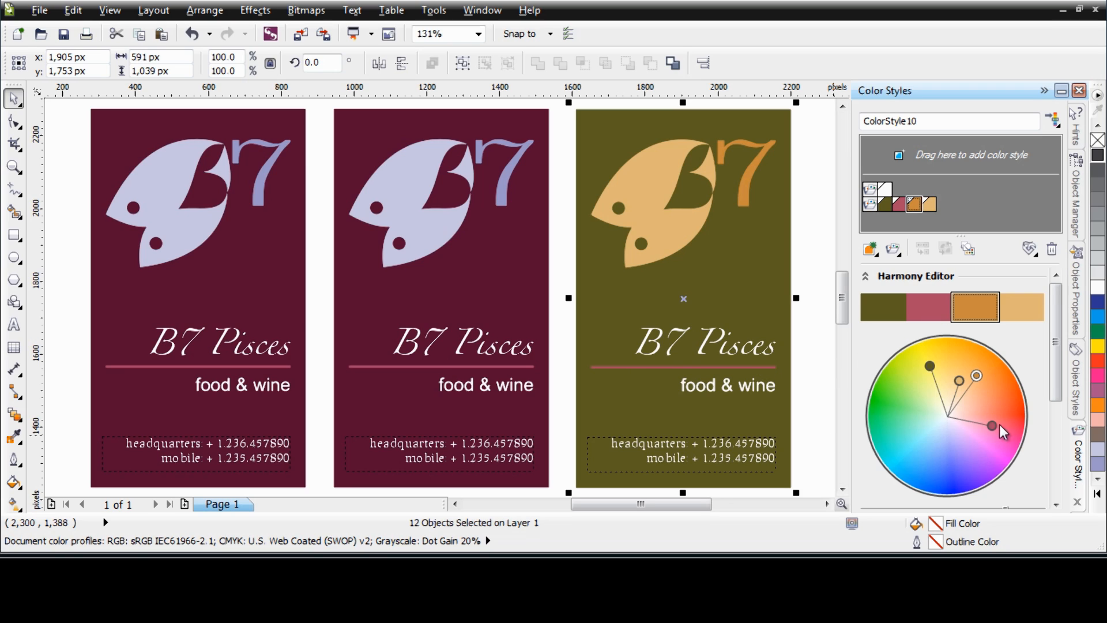
- Recolor the third card's red line style to light olive green and shift all four harmony colors slightly together
{"action": "left_click_drag", "start_coordinate": [992, 427], "coordinate": [923, 386]}
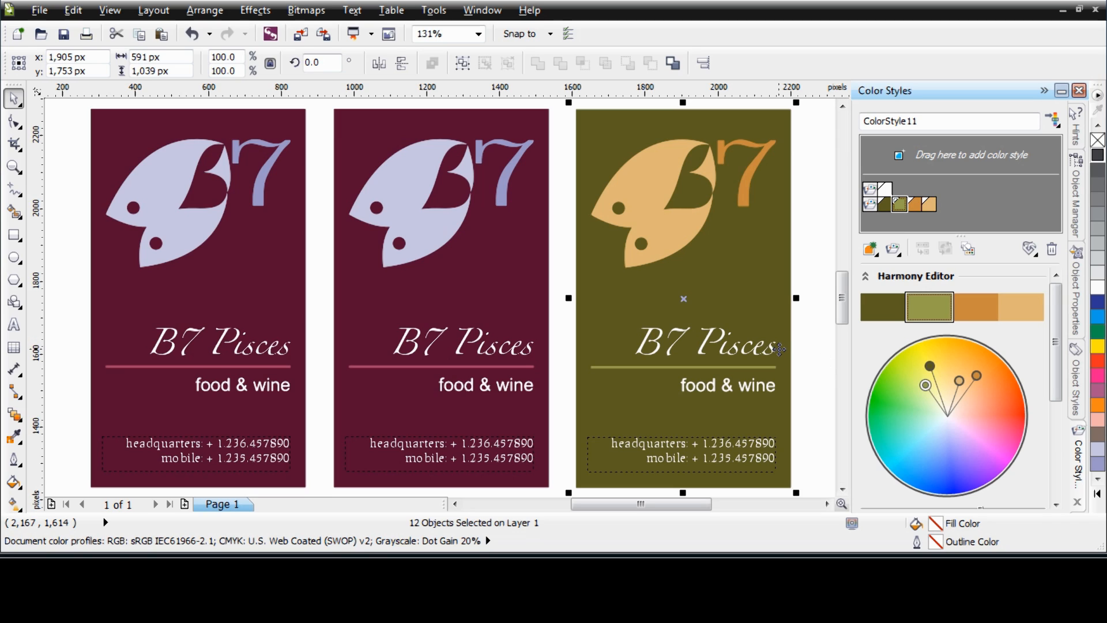
{"action": "left_click", "coordinate": [992, 445]}
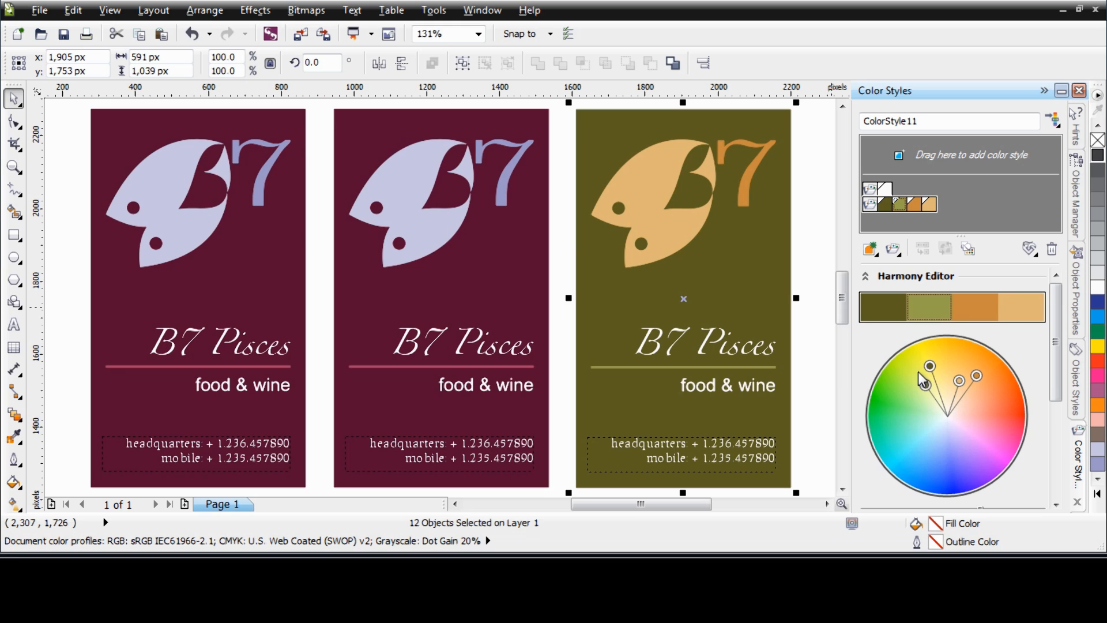
{"action": "mouse_move", "coordinate": [932, 366]}
{"action": "left_mouse_down"}
{"action": "mouse_move", "coordinate": [905, 382]}
{"action": "mouse_move", "coordinate": [894, 441]}
{"action": "mouse_move", "coordinate": [924, 471]}
{"action": "mouse_move", "coordinate": [978, 458]}
{"action": "mouse_move", "coordinate": [1008, 418]}
{"action": "mouse_move", "coordinate": [1004, 386]}
{"action": "mouse_move", "coordinate": [970, 364]}
{"action": "mouse_move", "coordinate": [973, 348]}
{"action": "mouse_move", "coordinate": [961, 383]}
{"action": "mouse_move", "coordinate": [974, 364]}
{"action": "mouse_move", "coordinate": [933, 361]}
{"action": "left_mouse_up"}
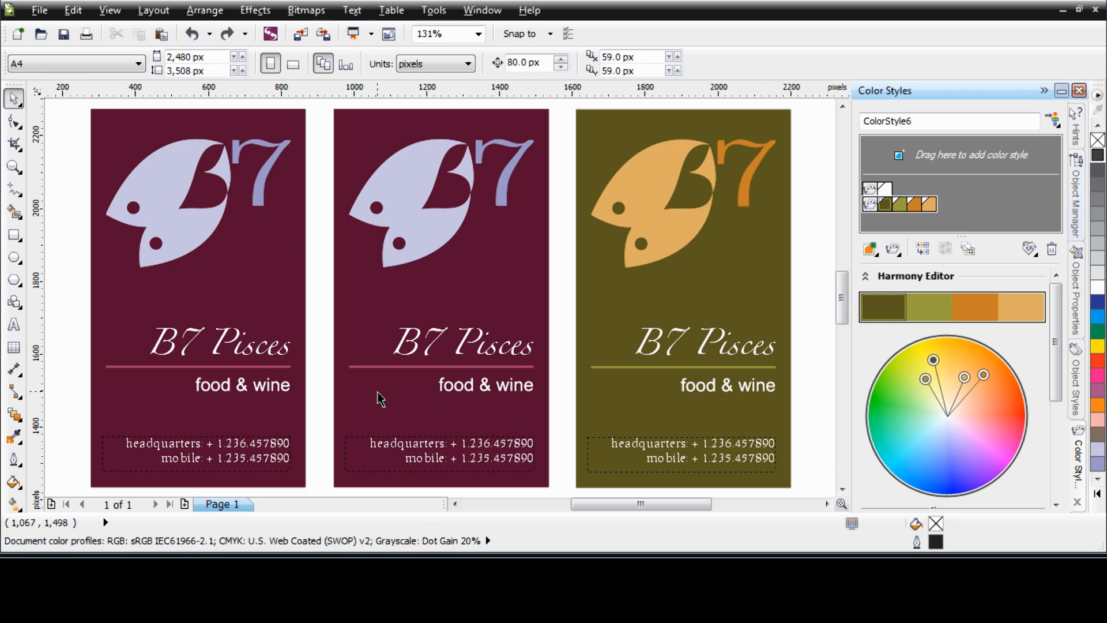
- Create color styles from the second card's line and background, using both fill and outline grouped into 1 harmony
{"action": "left_click", "coordinate": [368, 367]}
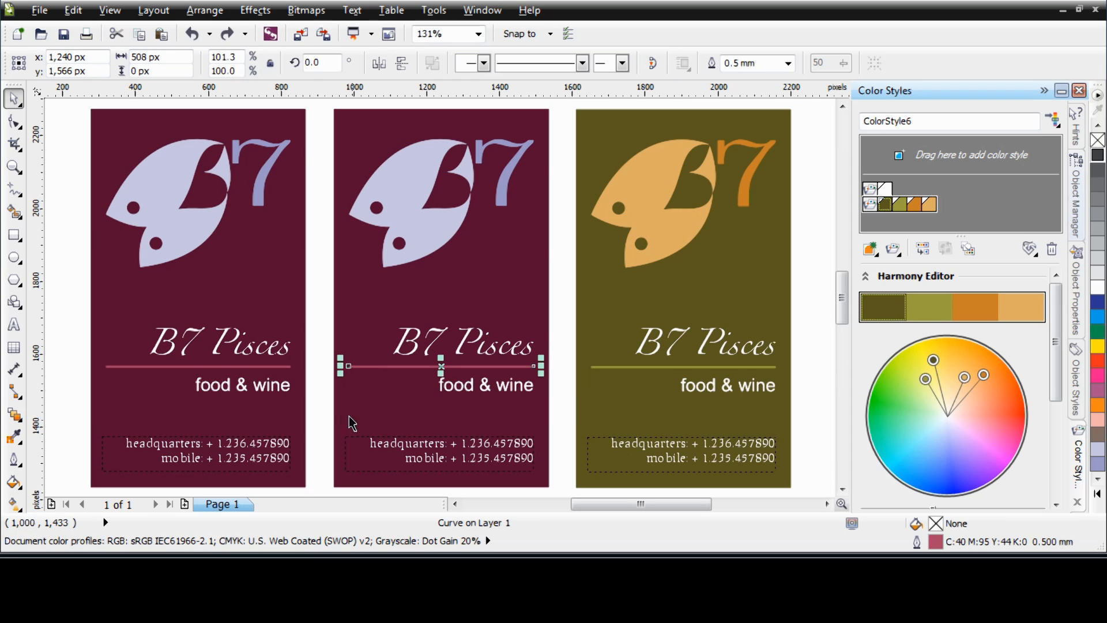
{"action": "left_click", "coordinate": [343, 406], "text": "shift"}
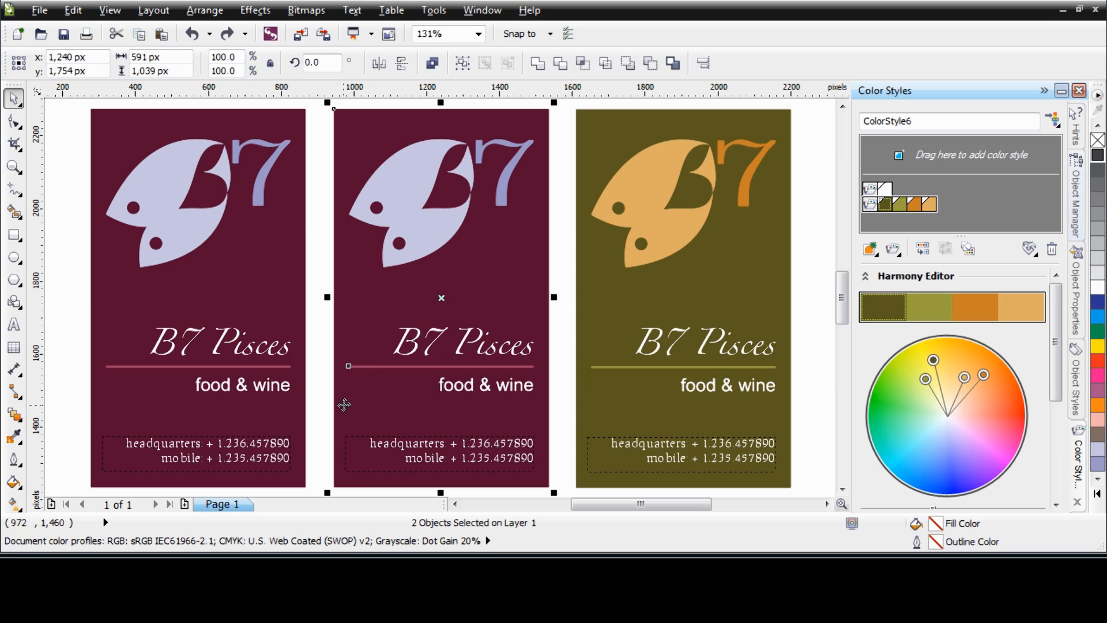
{"action": "right_click", "coordinate": [342, 154]}
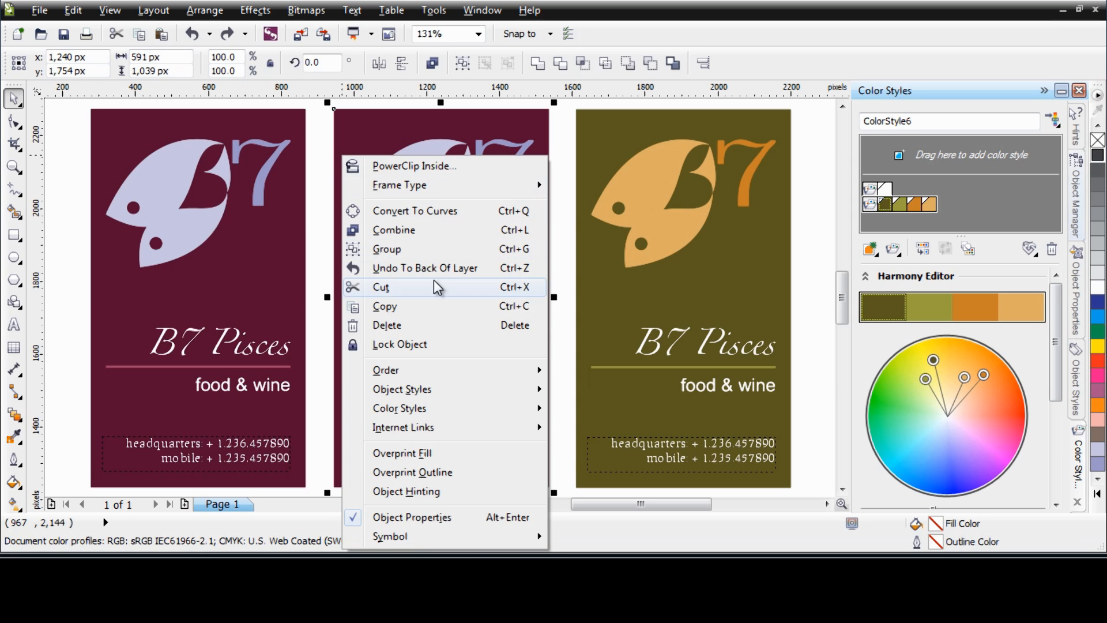
{"action": "mouse_move", "coordinate": [425, 409]}
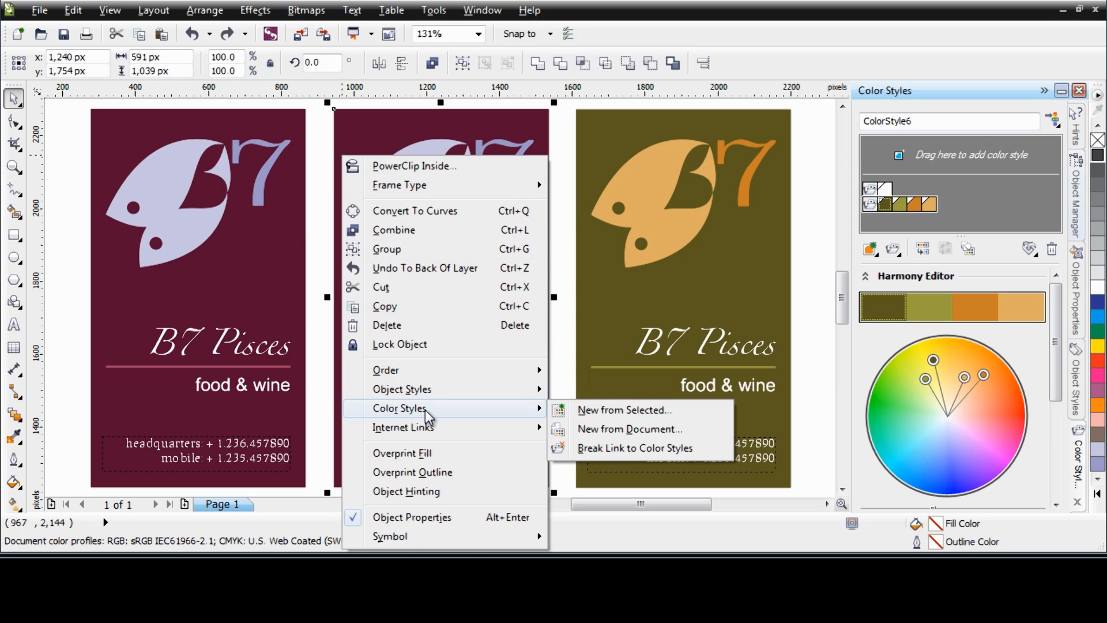
{"action": "left_click", "coordinate": [616, 411]}
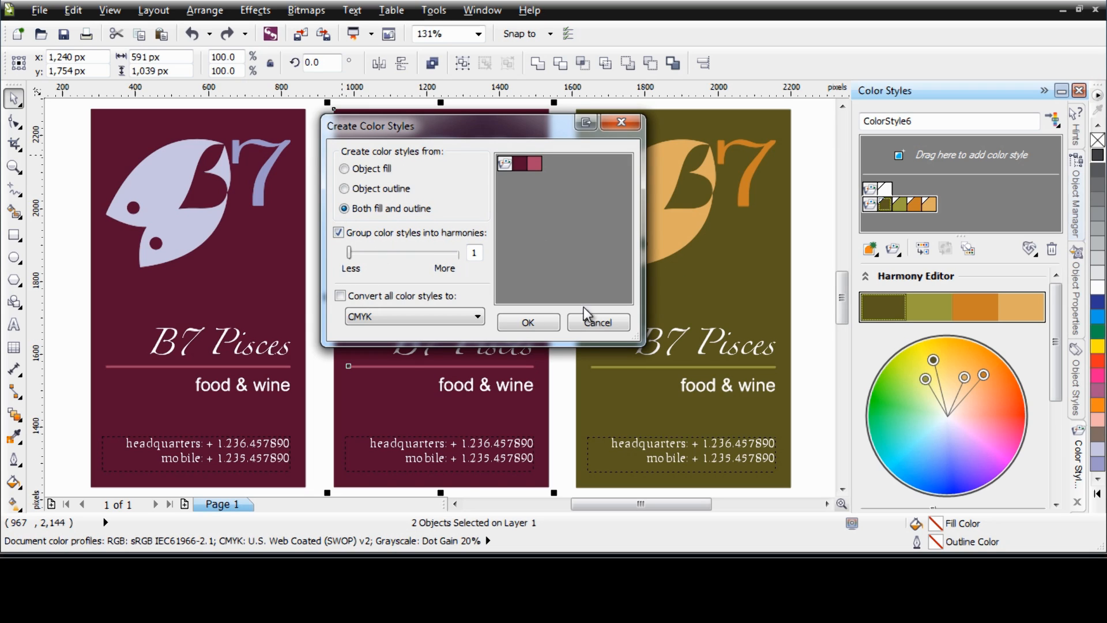
{"action": "left_click", "coordinate": [528, 322]}
{"action": "left_click_drag", "start_coordinate": [953, 233], "coordinate": [953, 260]}
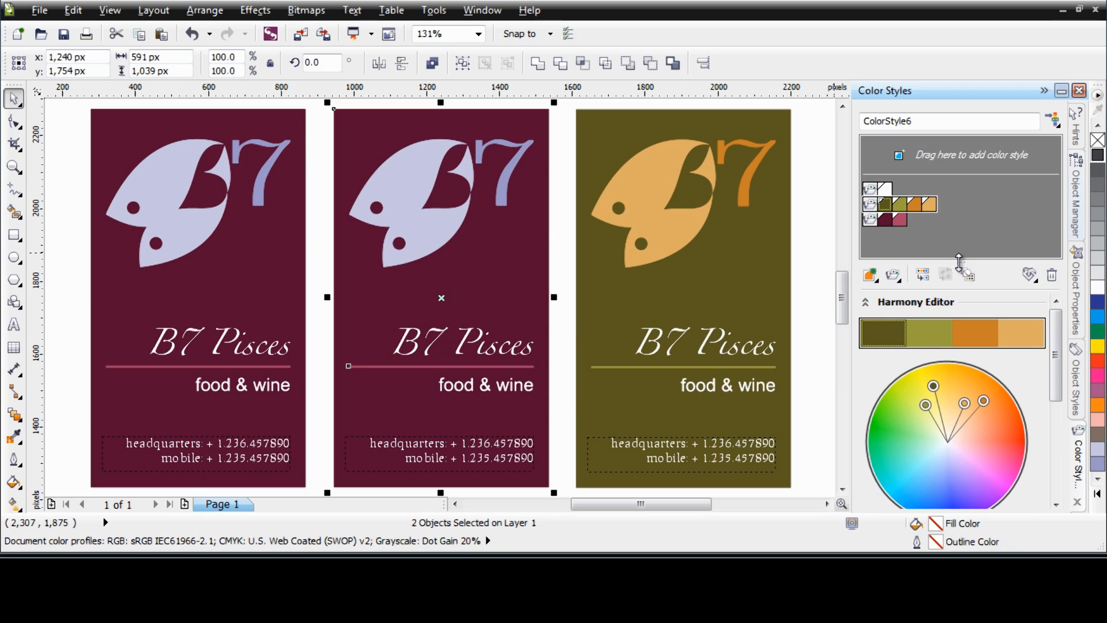
{"action": "left_click", "coordinate": [559, 379]}
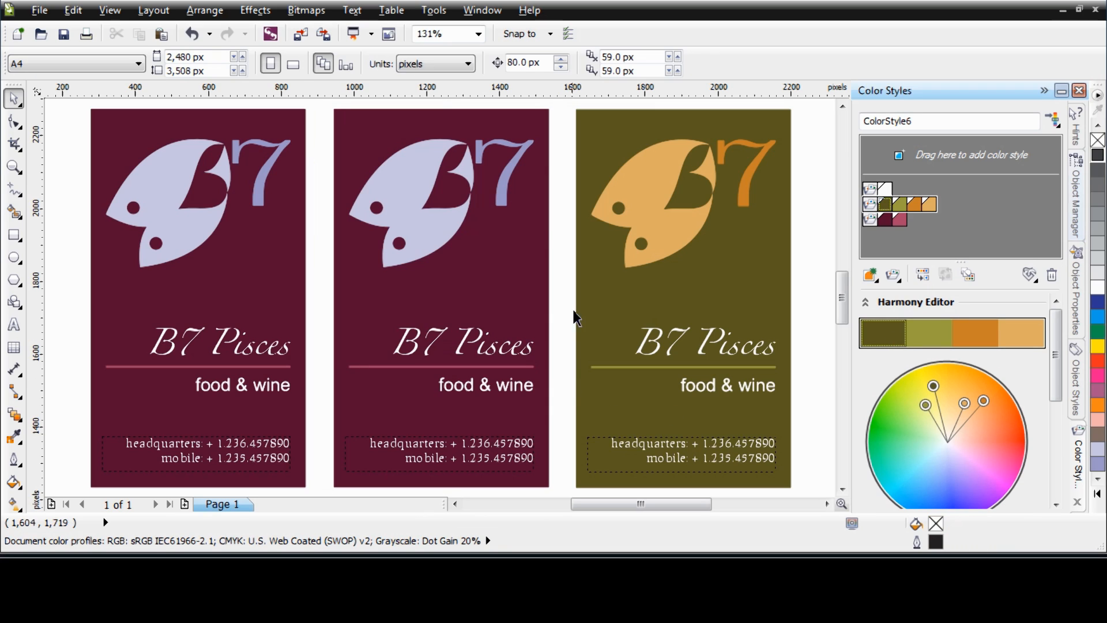
- Create color styles from the second card's PowerClip logo, using both fill and outline grouped into 1 harmony
{"action": "left_click", "coordinate": [396, 166]}
{"action": "right_click", "coordinate": [399, 170]}
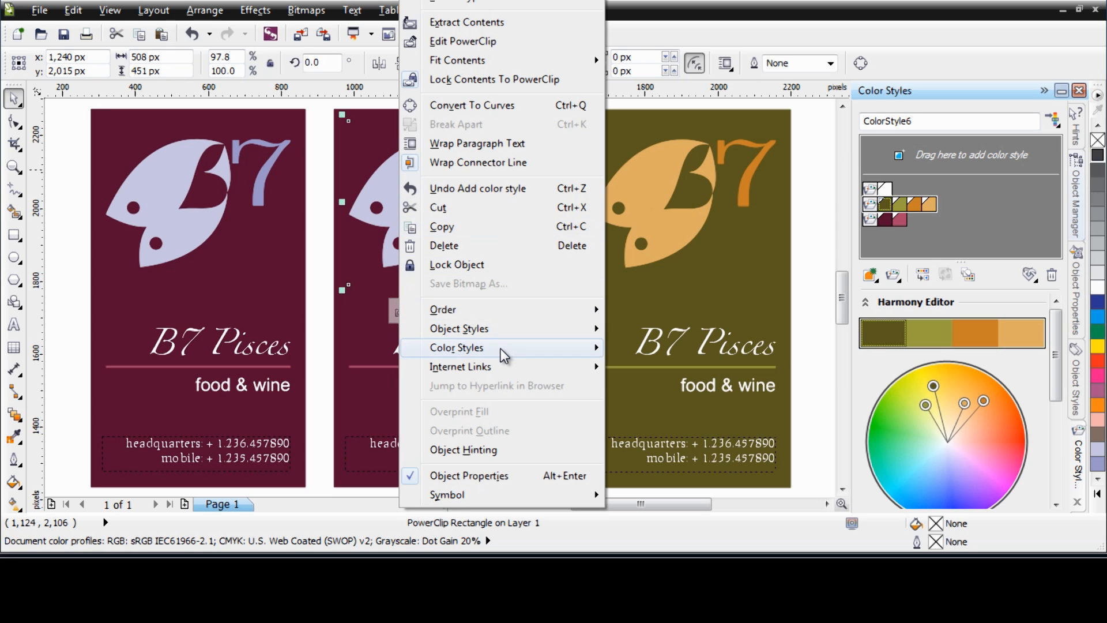
{"action": "mouse_move", "coordinate": [500, 349]}
{"action": "left_click", "coordinate": [678, 307]}
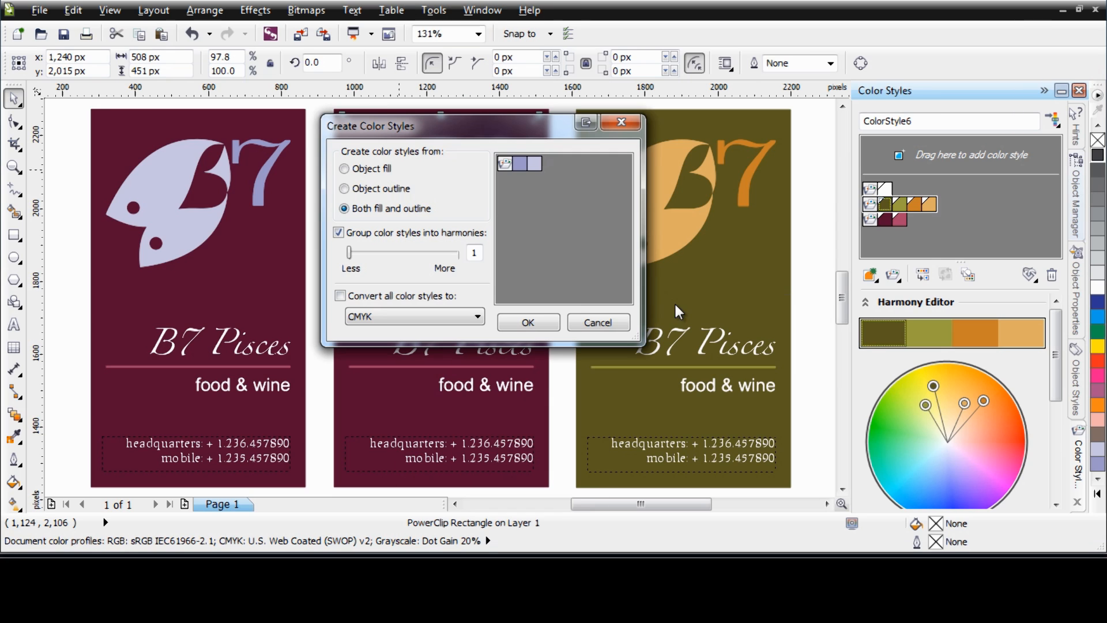
{"action": "left_click", "coordinate": [528, 324]}
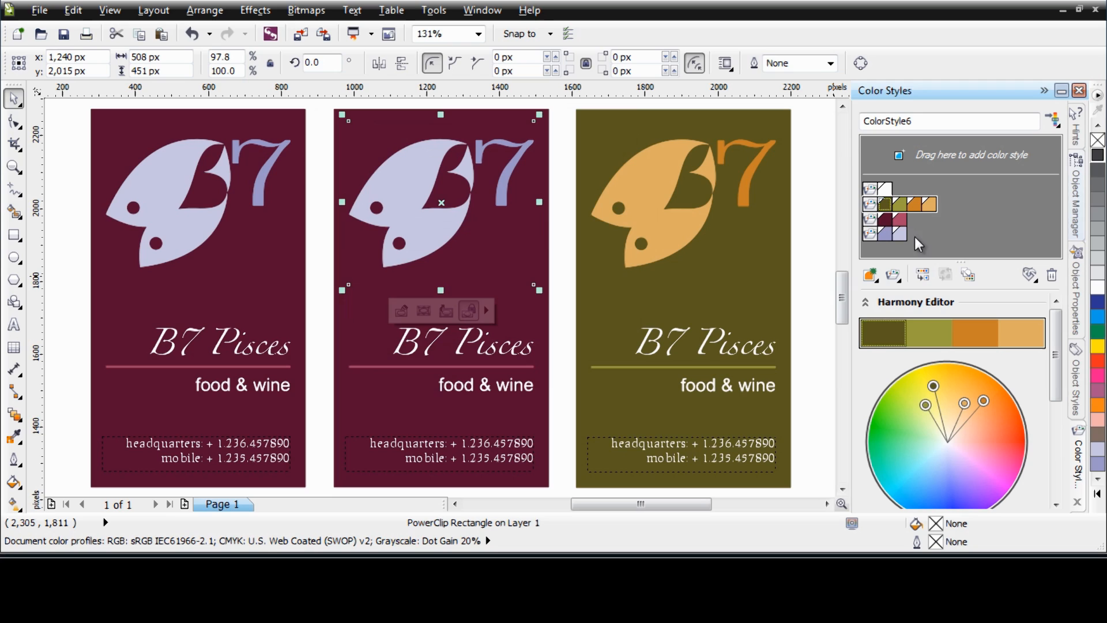
- Shift the second card's background and line harmony together to blue, and desaturate the dark blue background slightly
{"action": "left_click", "coordinate": [563, 245]}
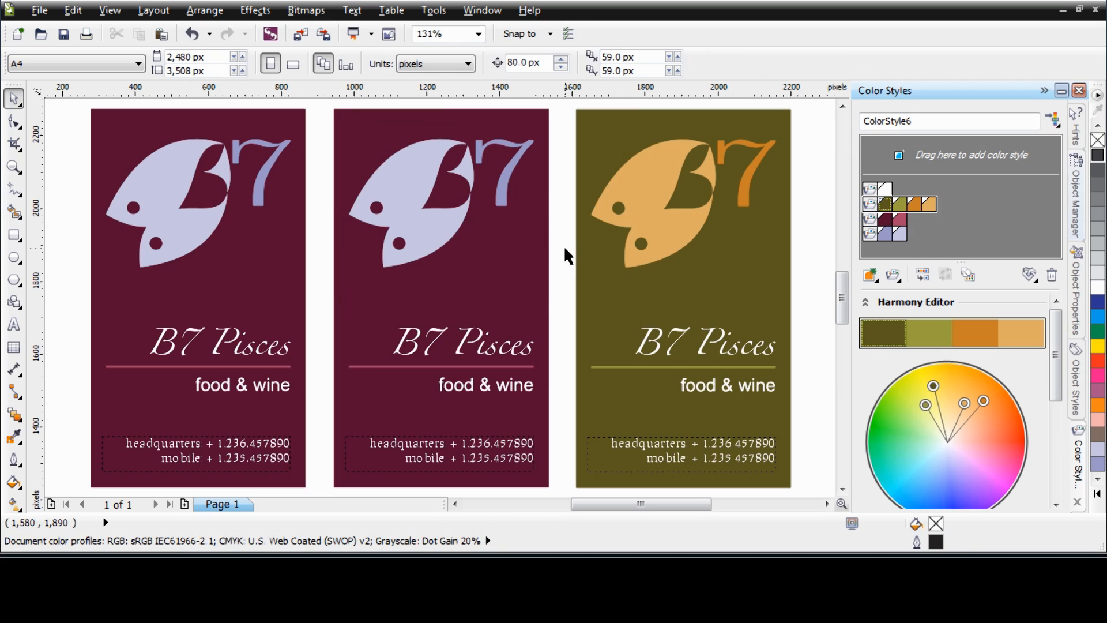
{"action": "left_click", "coordinate": [870, 219]}
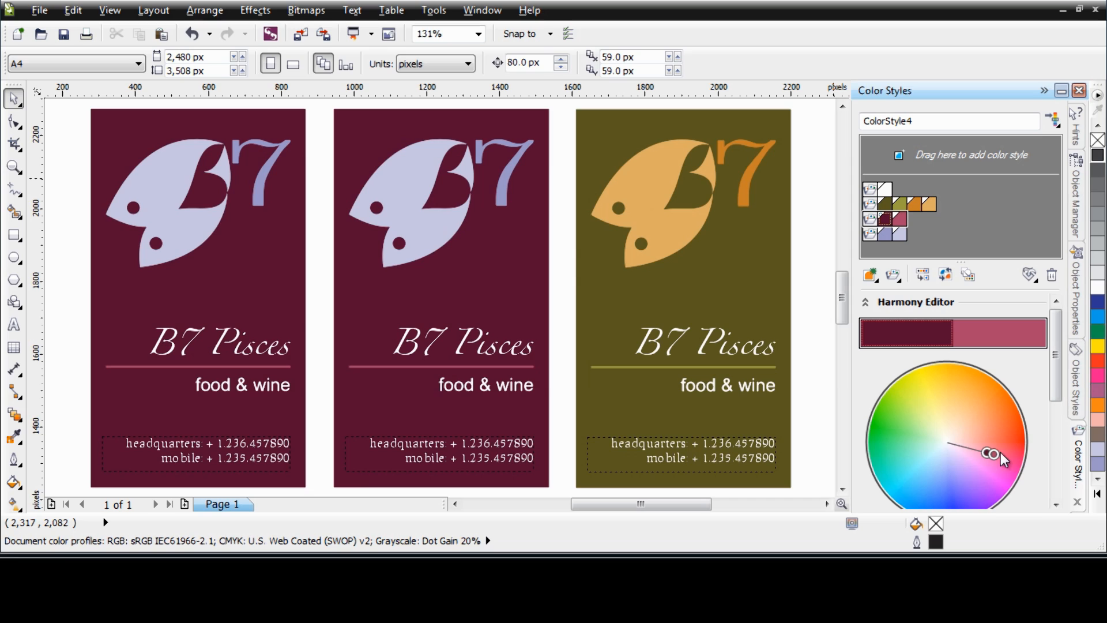
{"action": "left_click_drag", "start_coordinate": [992, 453], "coordinate": [918, 481]}
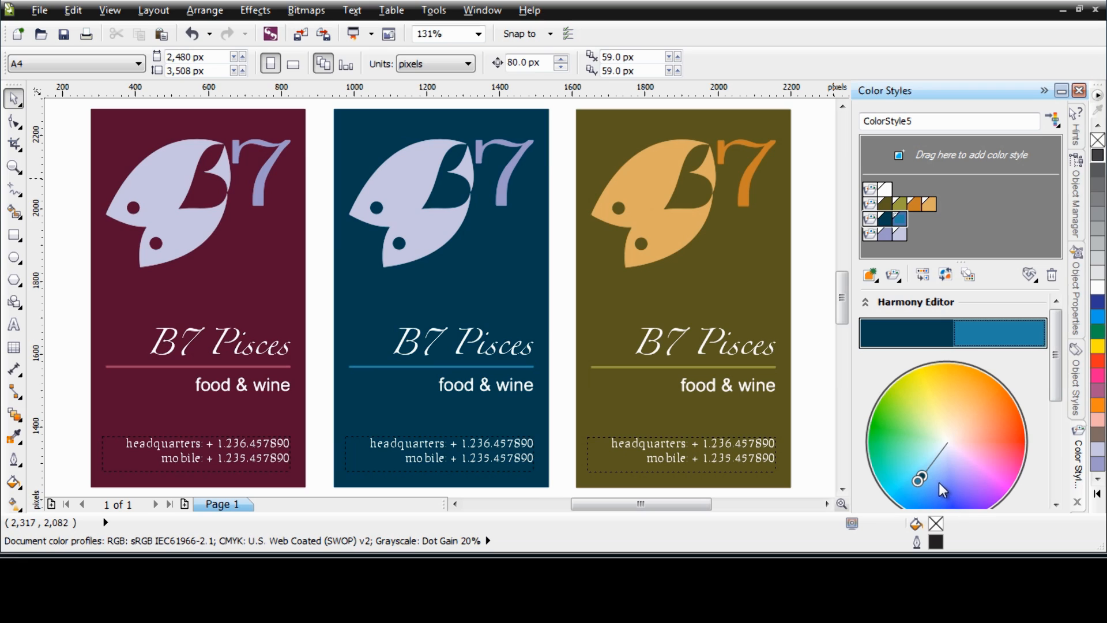
{"action": "left_click_drag", "start_coordinate": [925, 478], "coordinate": [933, 465]}
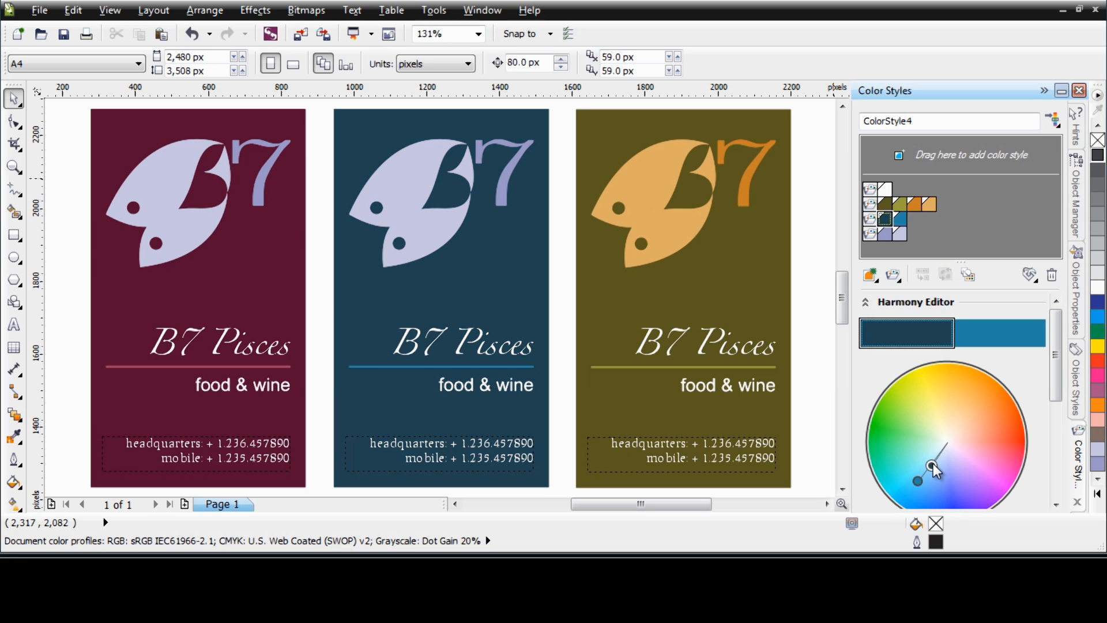
- Shift the second card's lavender logo harmony together to blue on the color wheel
{"action": "left_click", "coordinate": [872, 234]}
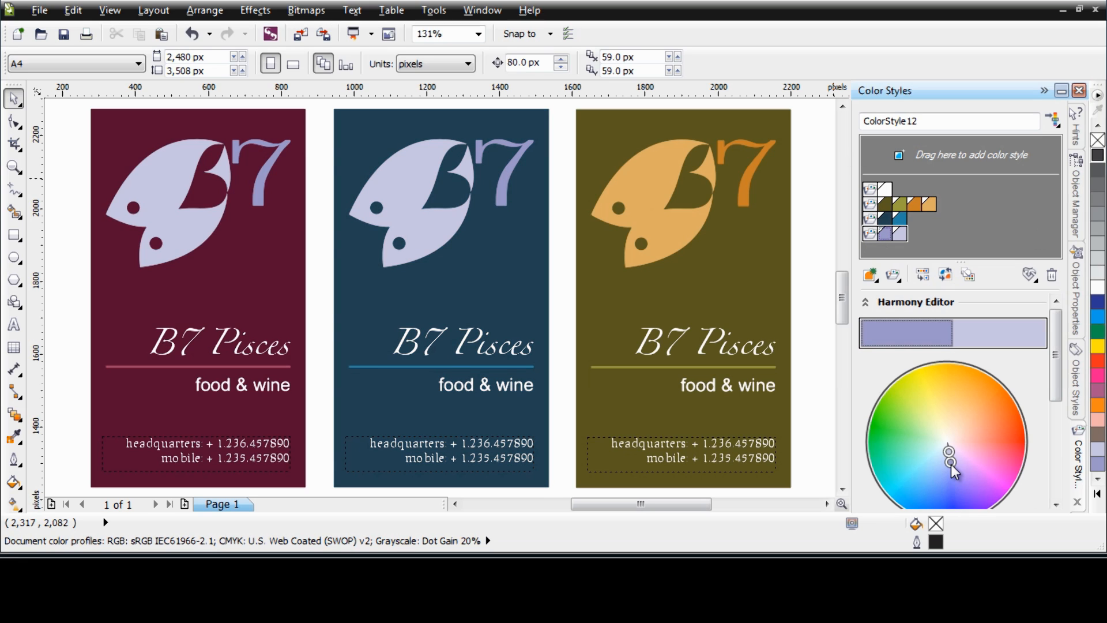
{"action": "left_click_drag", "start_coordinate": [951, 464], "coordinate": [924, 497]}
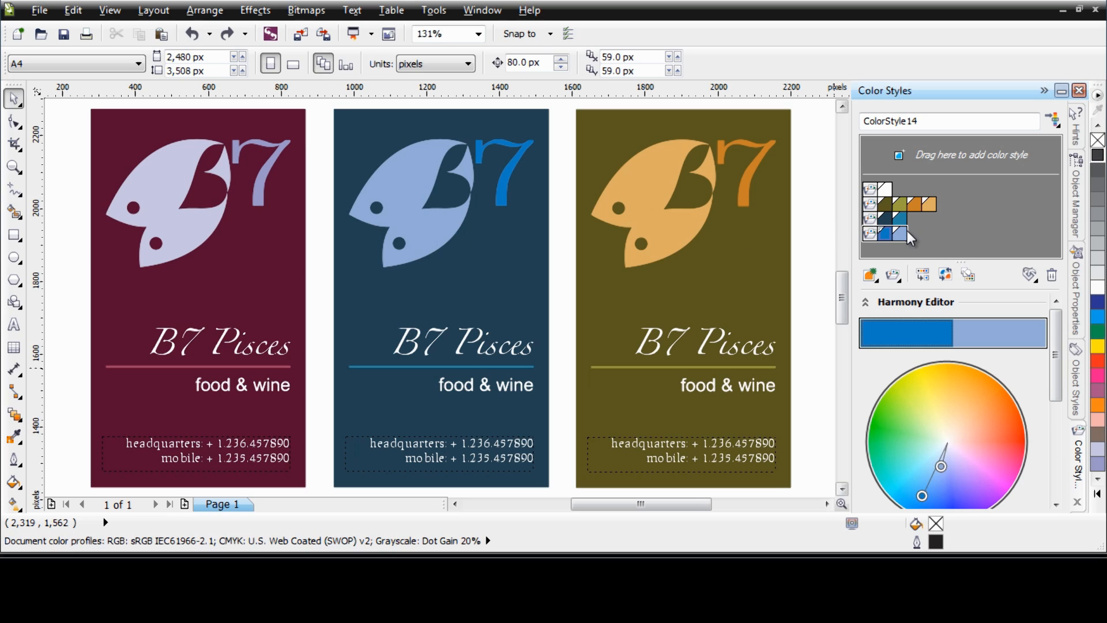
- Break the link between the second card's PowerClip logo and its color styles
{"action": "right_click", "coordinate": [396, 196]}
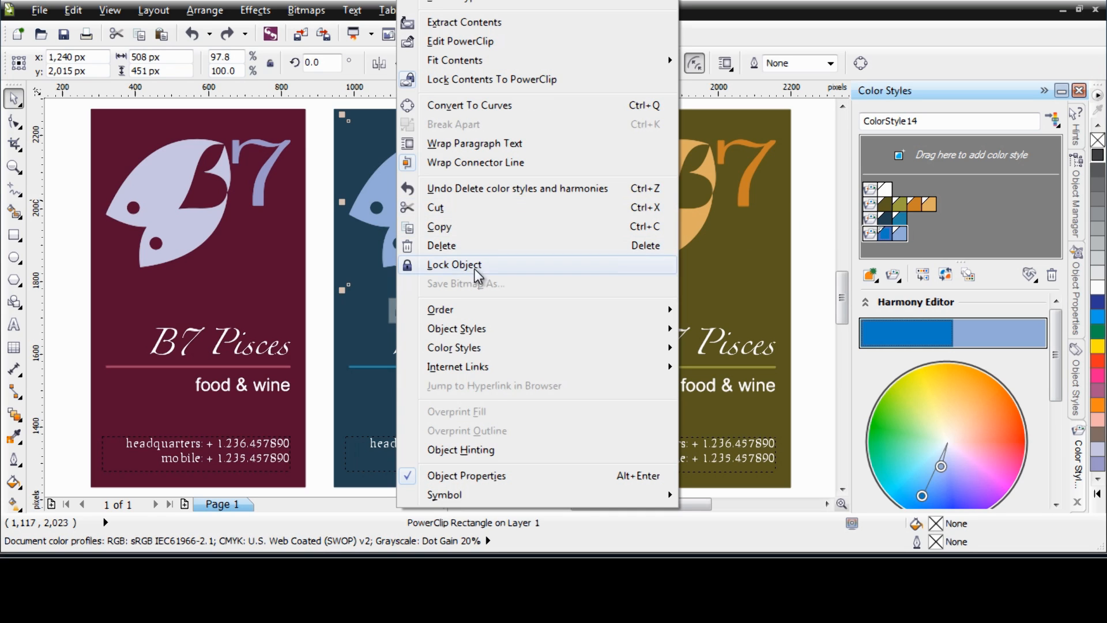
{"action": "mouse_move", "coordinate": [609, 350]}
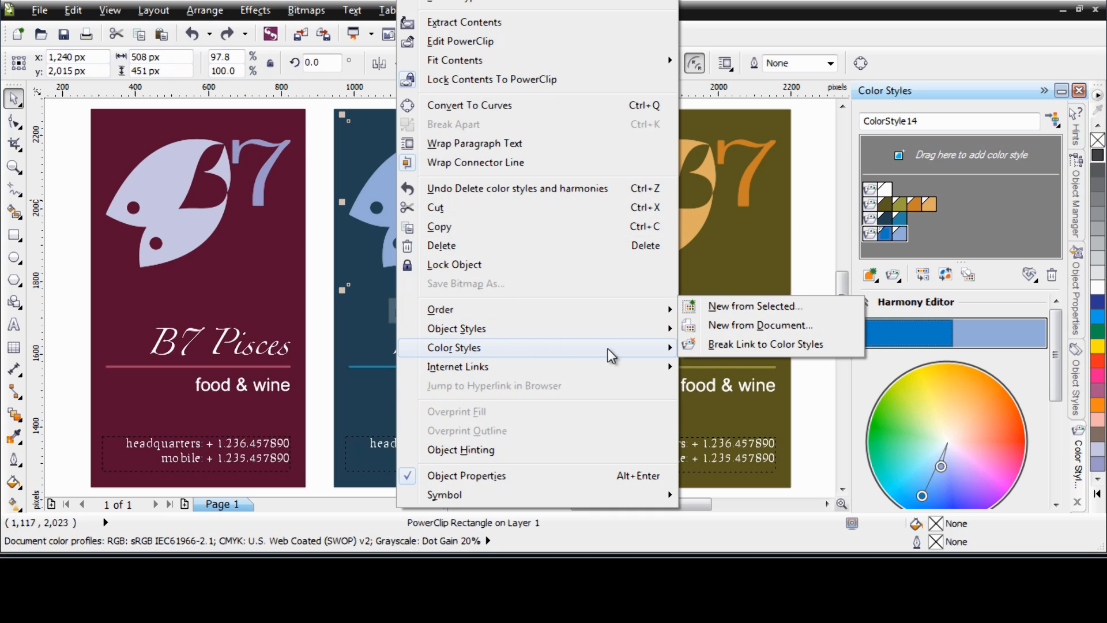
{"action": "left_click", "coordinate": [796, 346]}
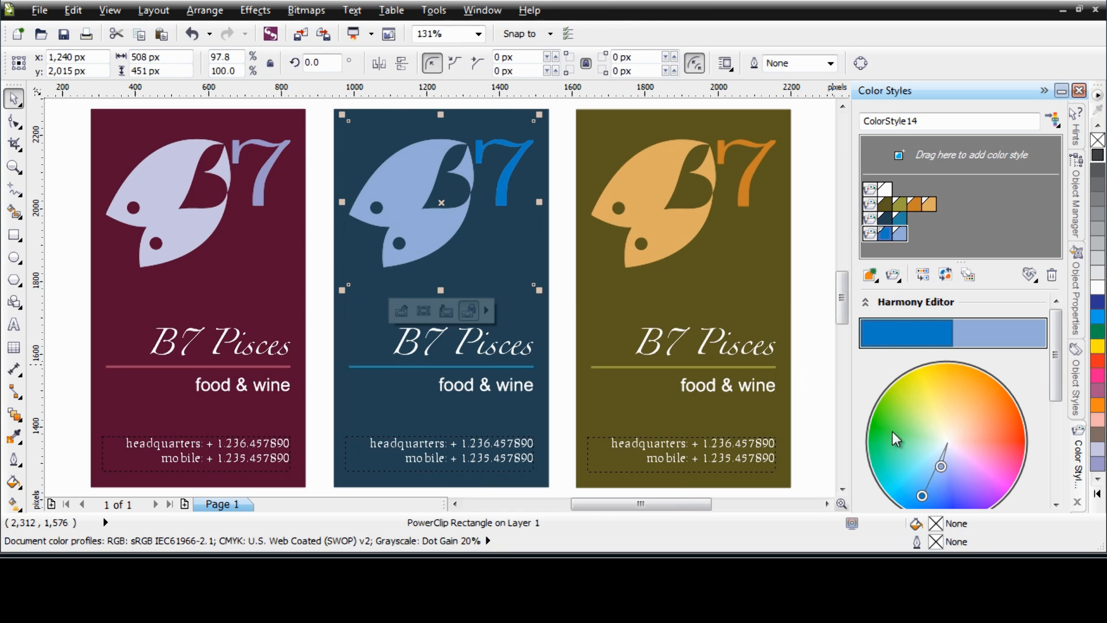
- Shift the unlinked blue logo harmony slightly toward cyan as a test, and delete that harmony
{"action": "mouse_move", "coordinate": [919, 489]}
{"action": "left_mouse_down"}
{"action": "mouse_move", "coordinate": [911, 431]}
{"action": "mouse_move", "coordinate": [911, 487]}
{"action": "left_mouse_up"}
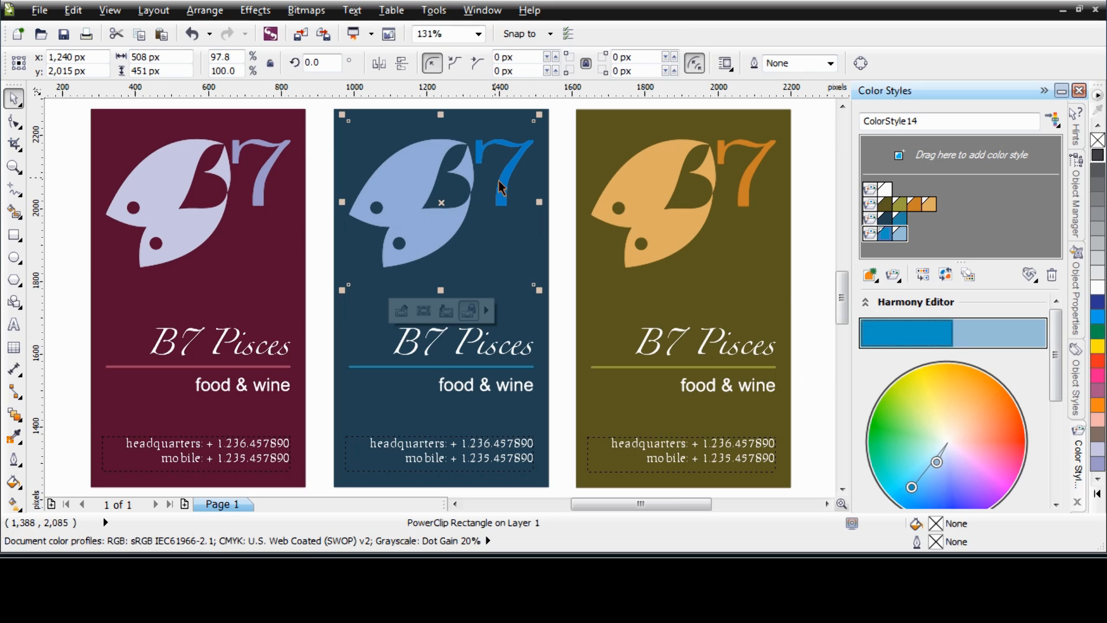
{"action": "left_click", "coordinate": [815, 293]}
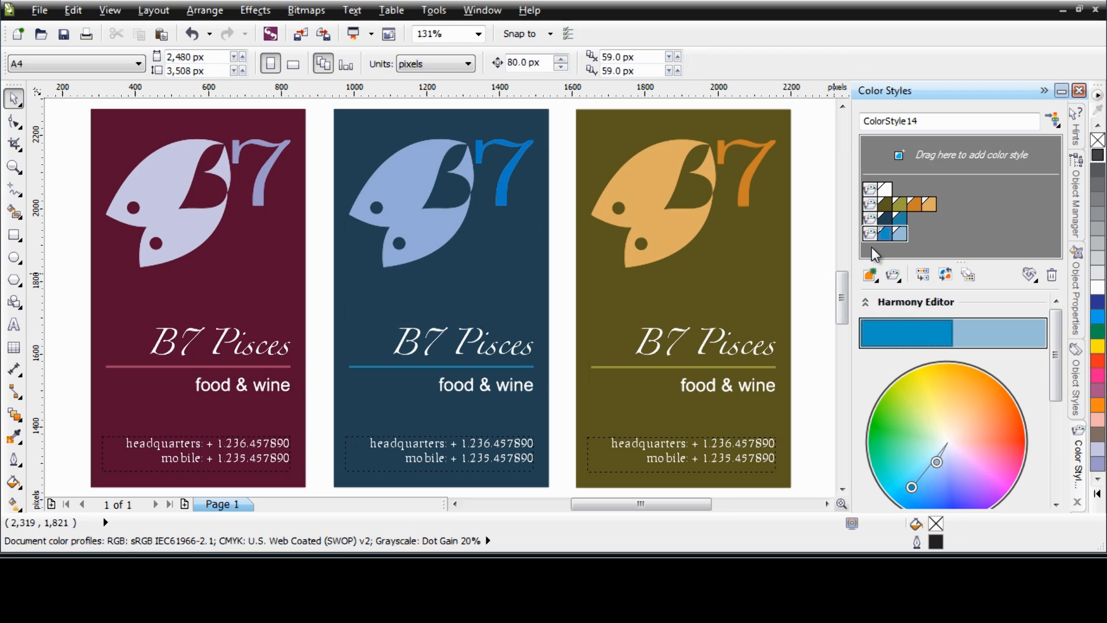
{"action": "key", "text": "ctrl+z"}
{"action": "left_click", "coordinate": [1053, 275]}
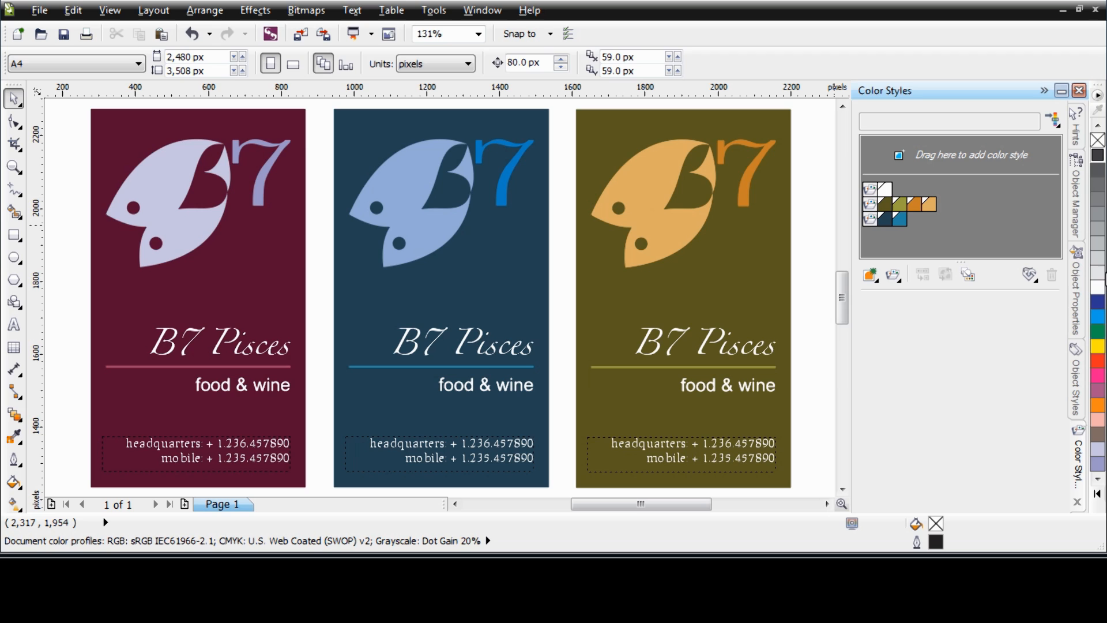
- Create ungrouped color styles from the palette's yellow swatch and from the second card's logo colors
{"action": "left_click_drag", "start_coordinate": [1097, 347], "coordinate": [946, 166]}
{"action": "left_click_drag", "start_coordinate": [430, 239], "coordinate": [925, 155]}
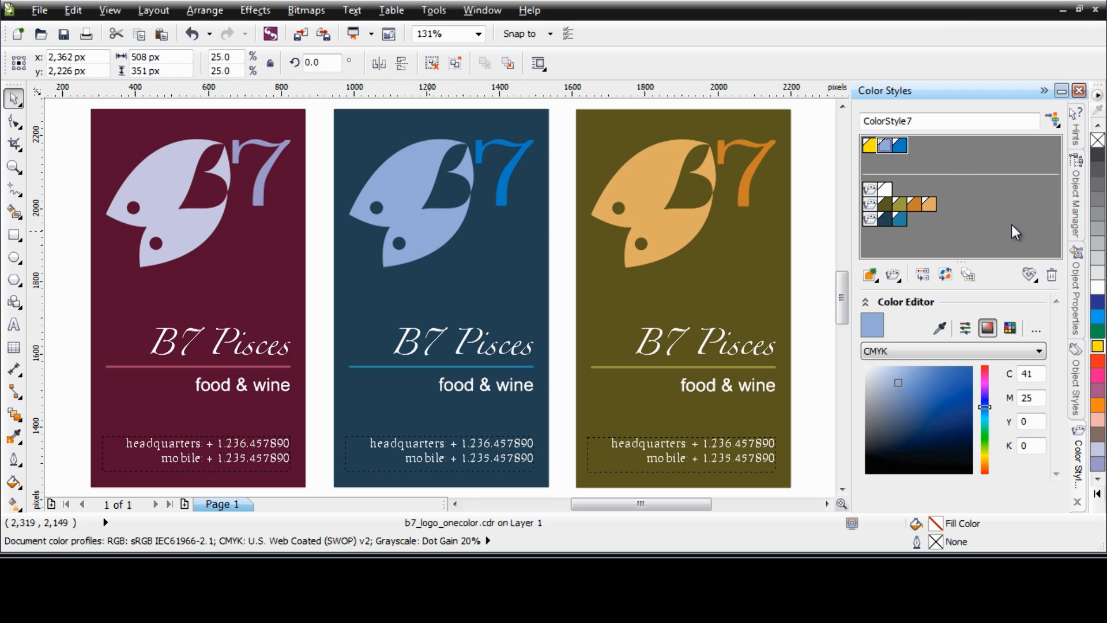
{"action": "left_click", "coordinate": [946, 150]}
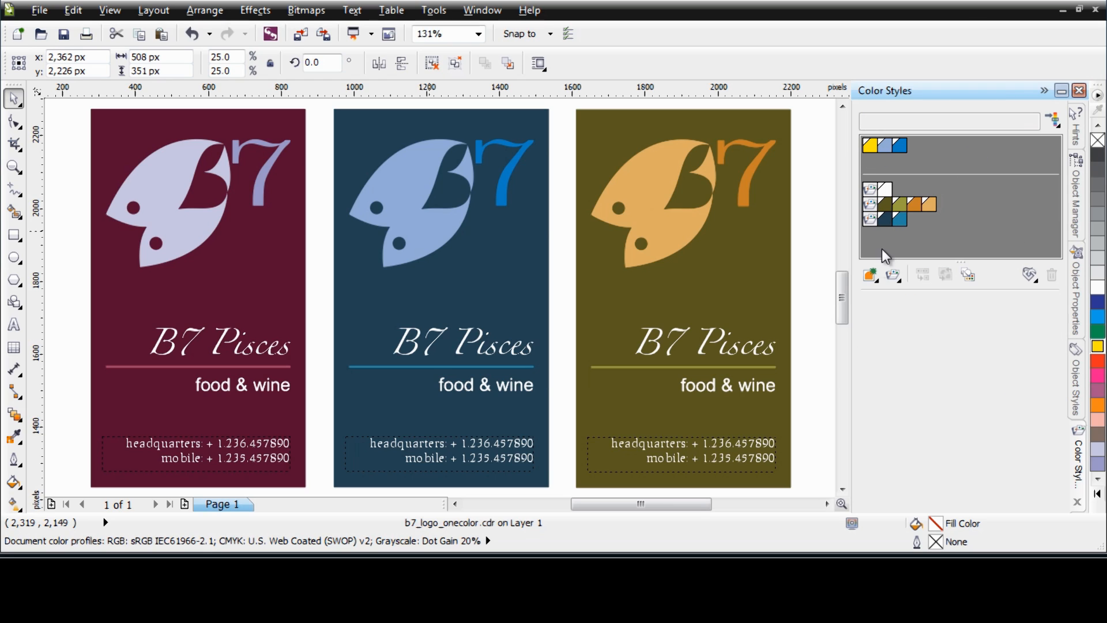
- Create a new color style and change it to a muted violet-blue by adjusting its hue and shade in the Color Editor
{"action": "left_click", "coordinate": [878, 283]}
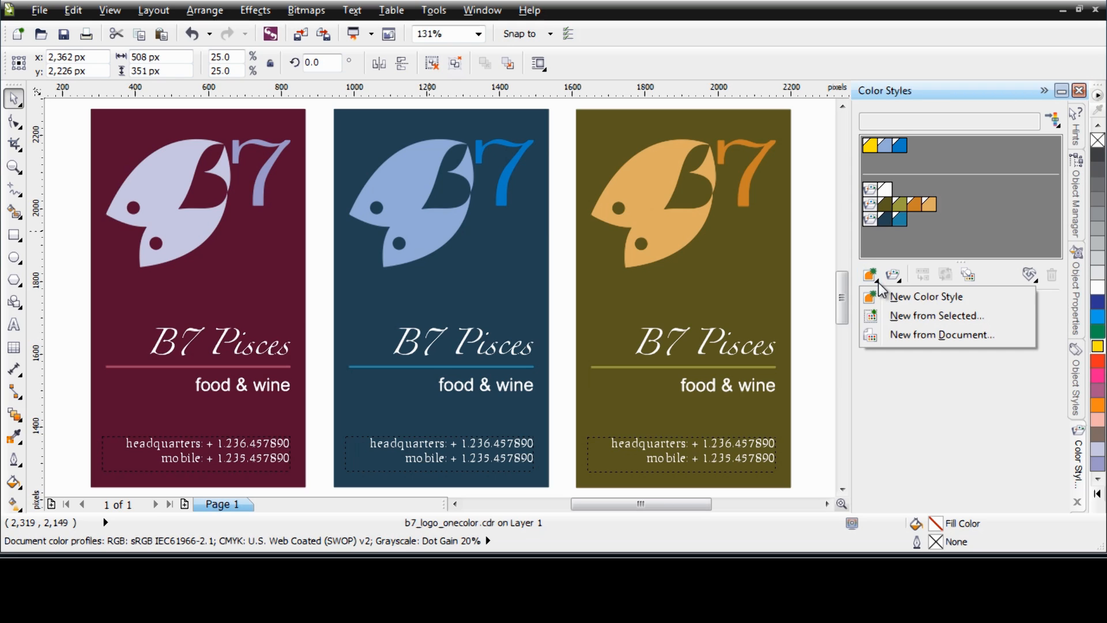
{"action": "left_click", "coordinate": [926, 297]}
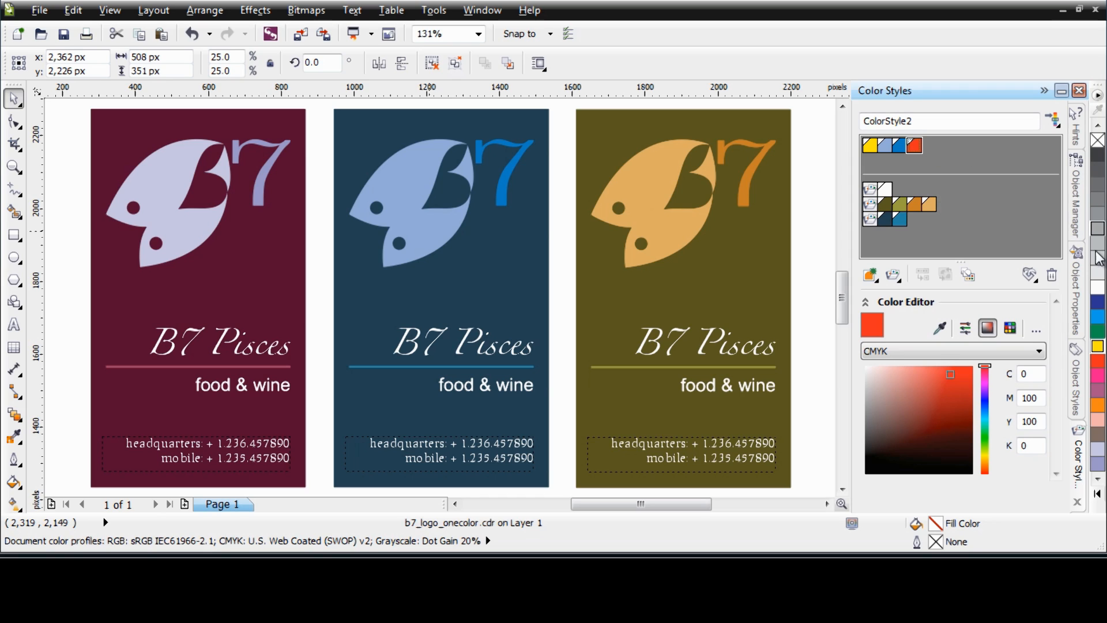
{"action": "left_click", "coordinate": [949, 375]}
{"action": "mouse_move", "coordinate": [949, 375]}
{"action": "left_mouse_down"}
{"action": "mouse_move", "coordinate": [919, 388]}
{"action": "mouse_move", "coordinate": [912, 422]}
{"action": "left_mouse_up"}
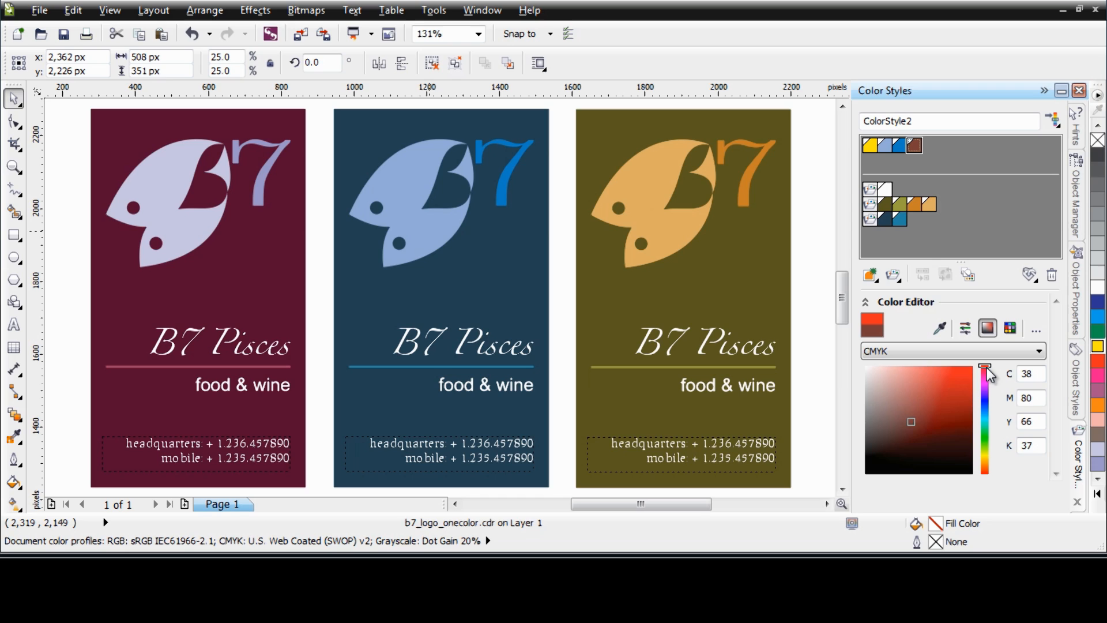
{"action": "left_click_drag", "start_coordinate": [988, 368], "coordinate": [987, 401]}
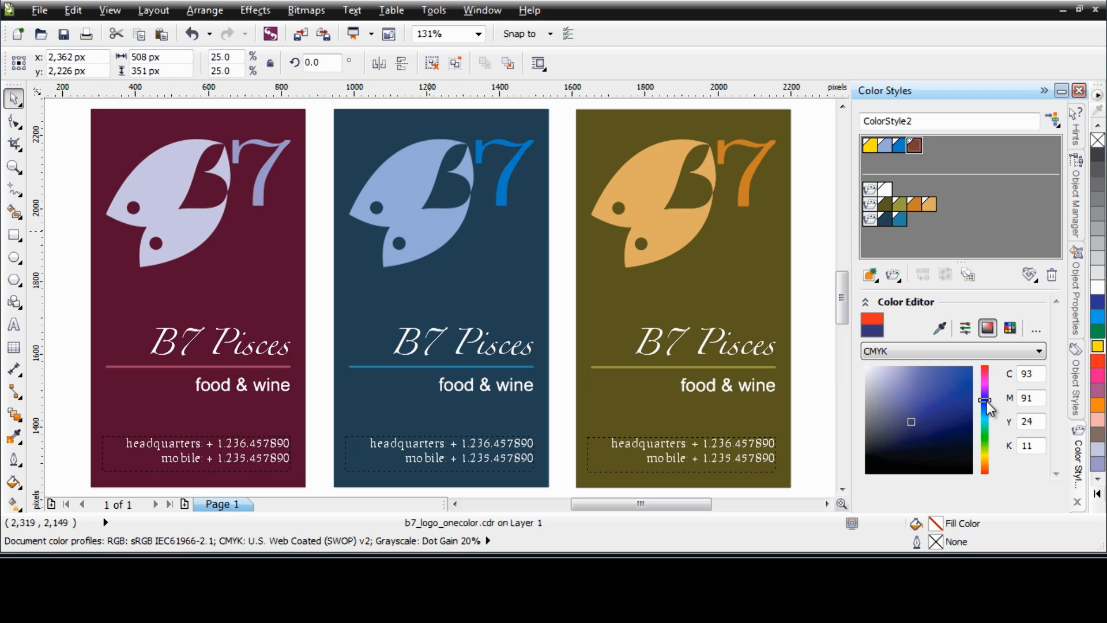
{"action": "left_click_drag", "start_coordinate": [901, 427], "coordinate": [907, 386]}
- Set the new color style's CMYK values to C 62, M 0 and Y 22
{"action": "double_click", "coordinate": [1029, 374]}
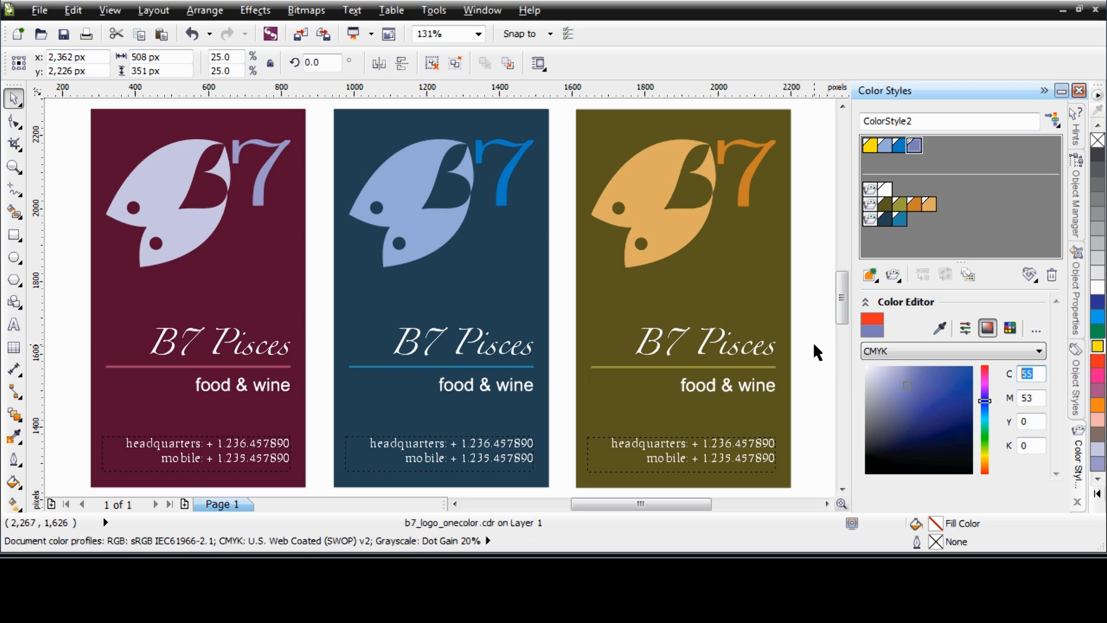
{"action": "type", "text": "62"}
{"action": "key", "text": "Tab"}
{"action": "type", "text": "0"}
{"action": "key", "text": "Tab"}
{"action": "type", "text": "22"}
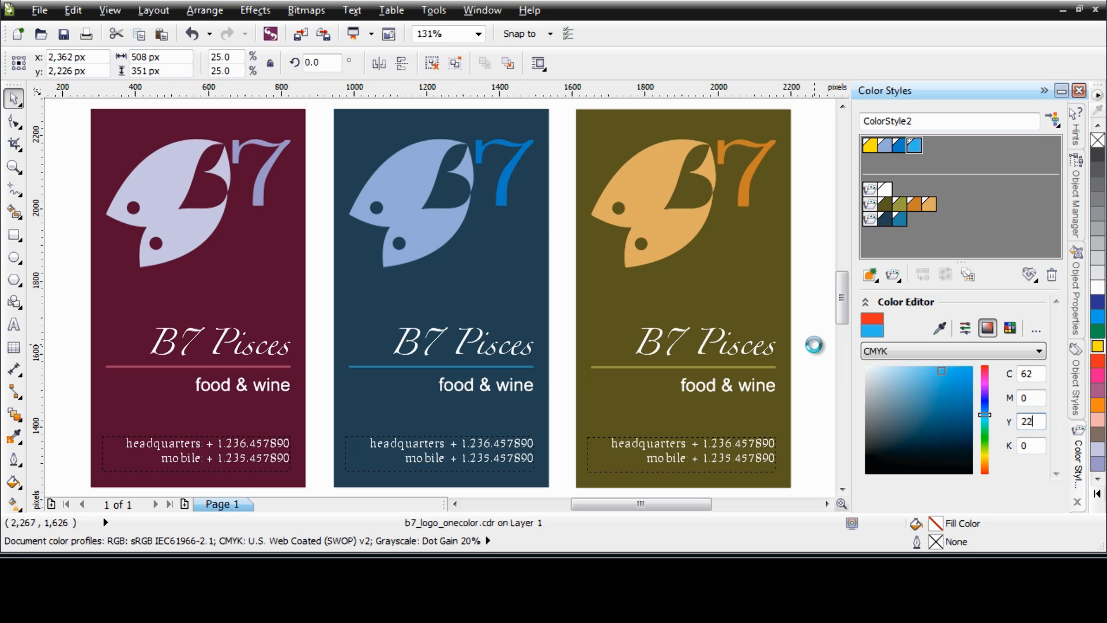
{"action": "key", "text": "Return"}
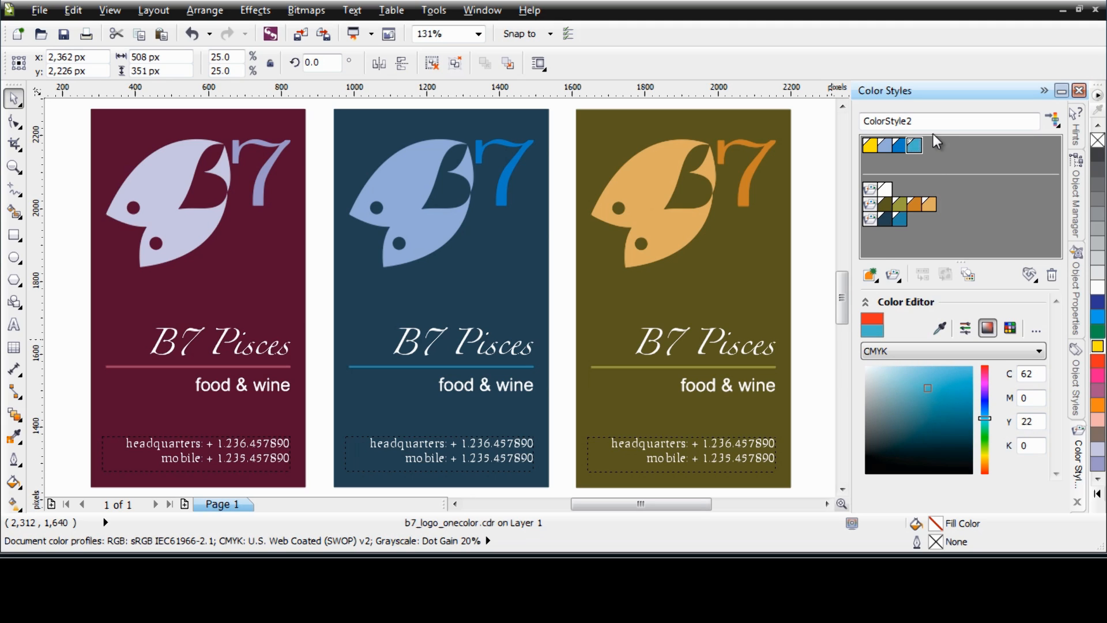
{"action": "left_click", "coordinate": [939, 150]}
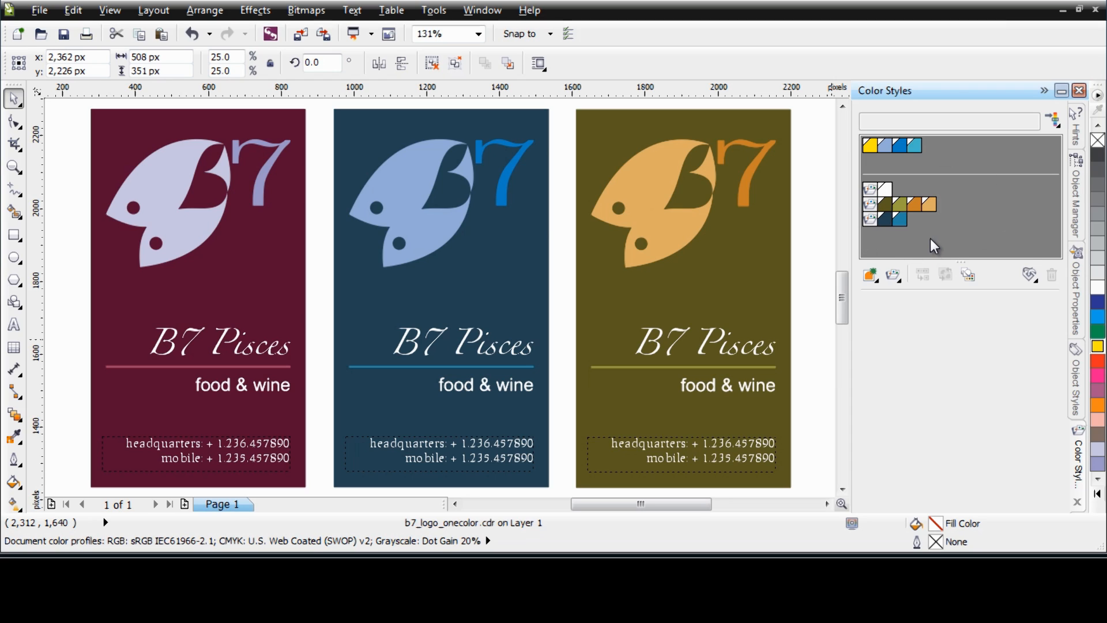
- Create a new color harmony from the teal color style
{"action": "left_click", "coordinate": [901, 281]}
{"action": "left_click", "coordinate": [932, 296]}
{"action": "mouse_move", "coordinate": [915, 145]}
{"action": "left_mouse_down"}
{"action": "mouse_move", "coordinate": [917, 216]}
{"action": "mouse_move", "coordinate": [888, 238]}
{"action": "left_mouse_up"}
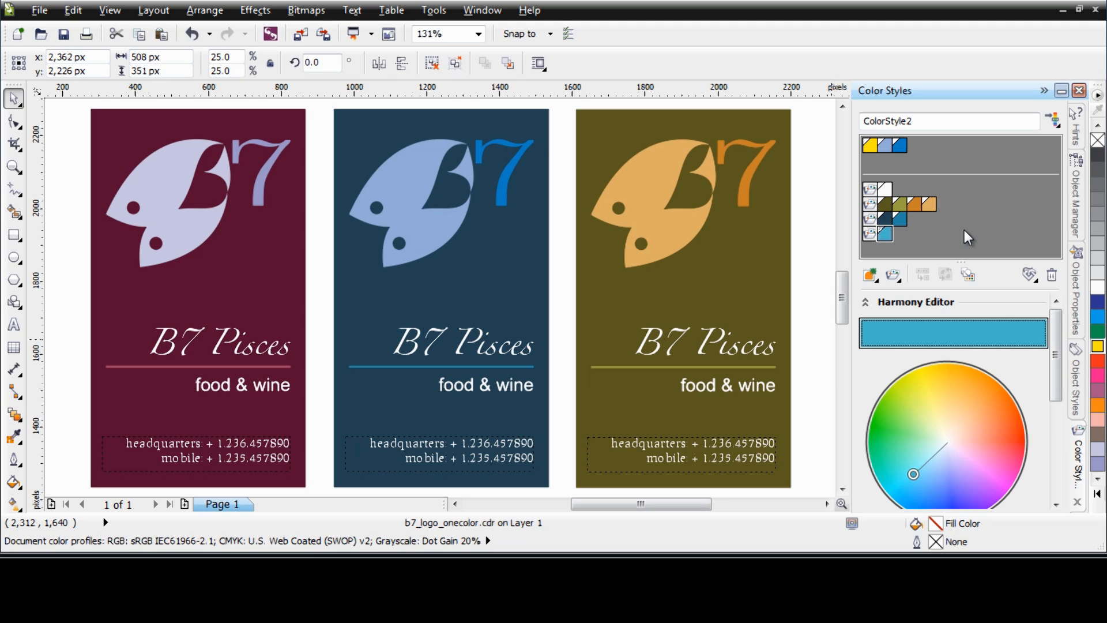
- Start a new gradient from the teal style, try other color counts, and set the number of colors to 5
{"action": "left_click", "coordinate": [899, 283]}
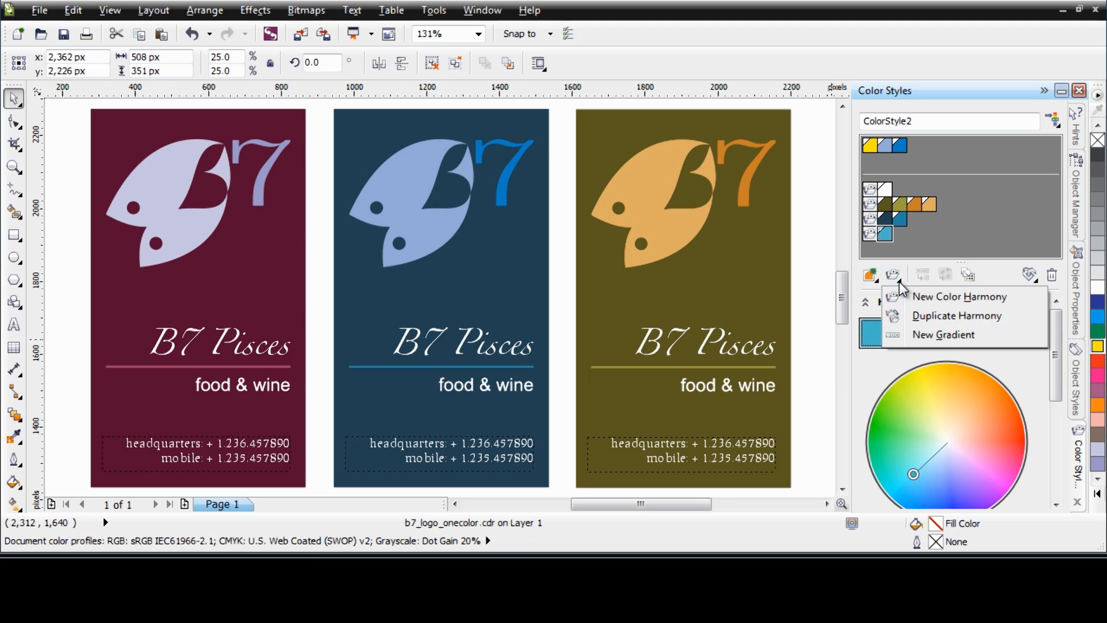
{"action": "left_click", "coordinate": [956, 333]}
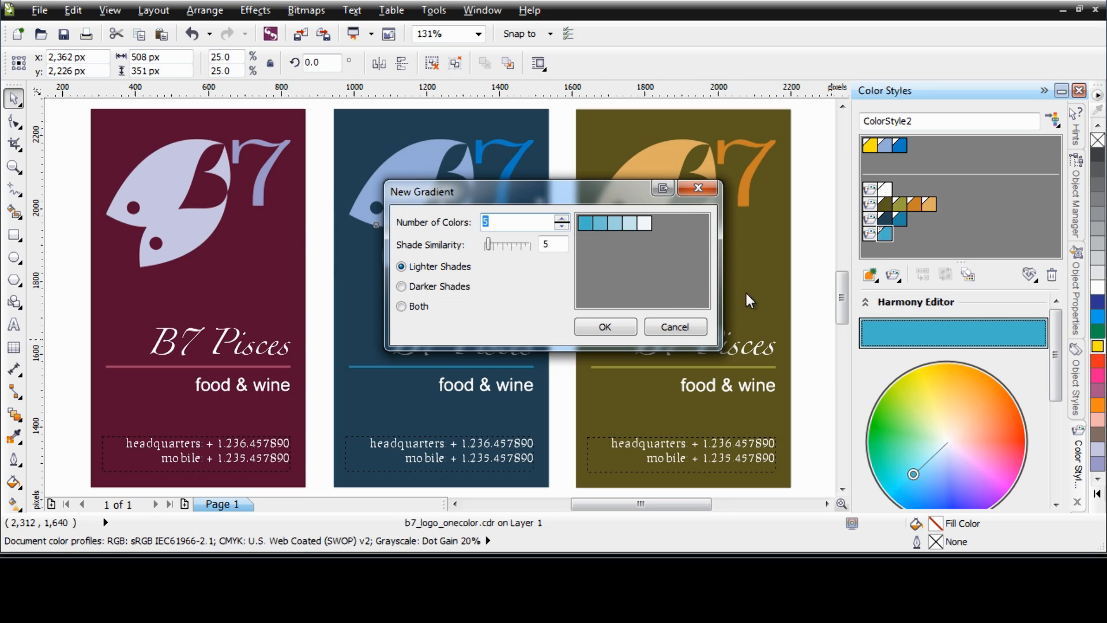
{"action": "left_click", "coordinate": [561, 219]}
{"action": "left_click", "coordinate": [562, 218]}
{"action": "left_click", "coordinate": [562, 227]}
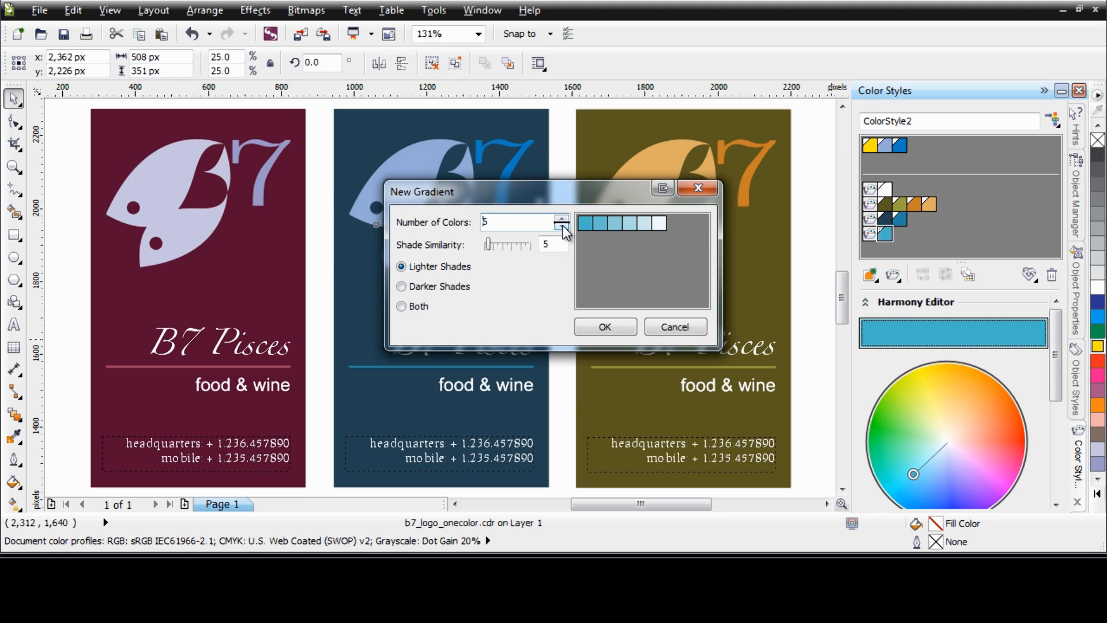
{"action": "left_click", "coordinate": [562, 226]}
{"action": "left_click", "coordinate": [562, 227]}
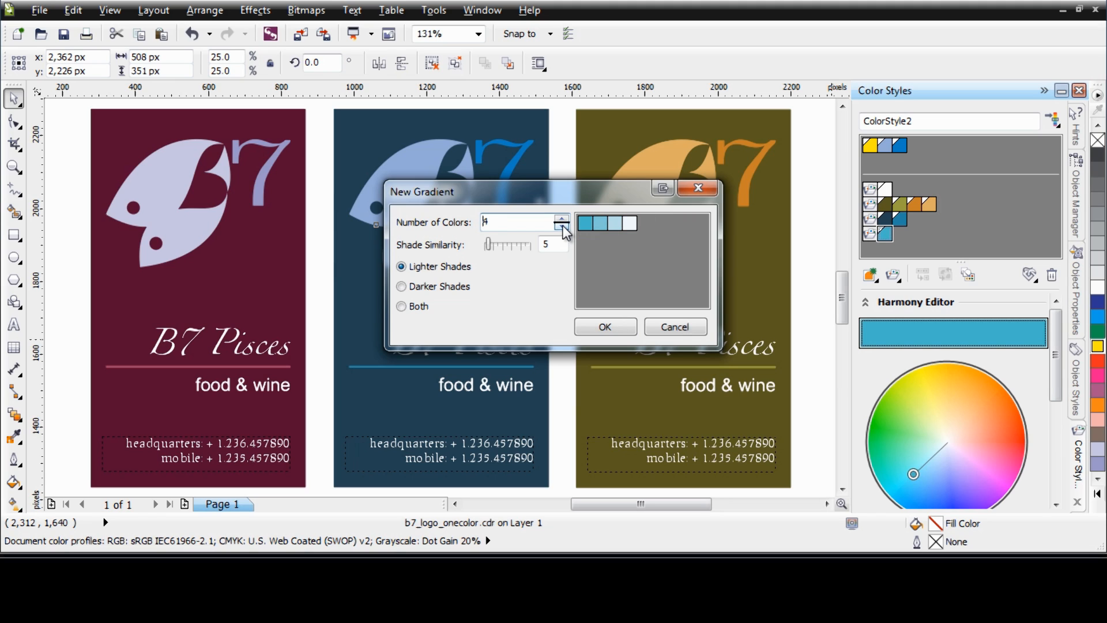
{"action": "left_click", "coordinate": [562, 219]}
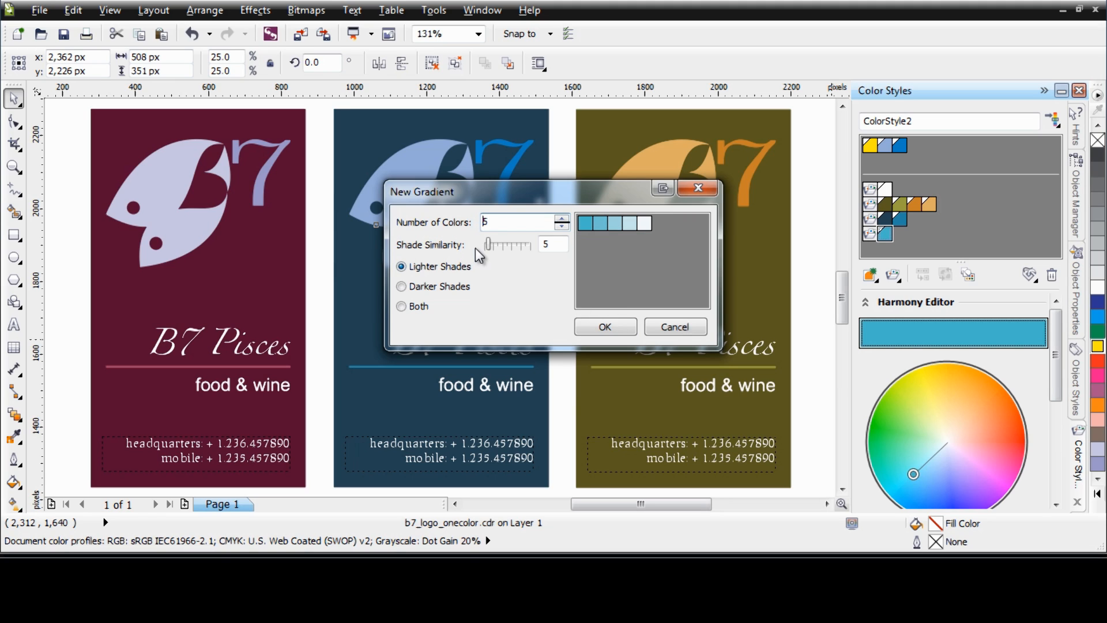
- Set the shade similarity to 4, compare the darker and both options, and create the gradient with lighter shades
{"action": "left_click_drag", "start_coordinate": [489, 245], "coordinate": [527, 247]}
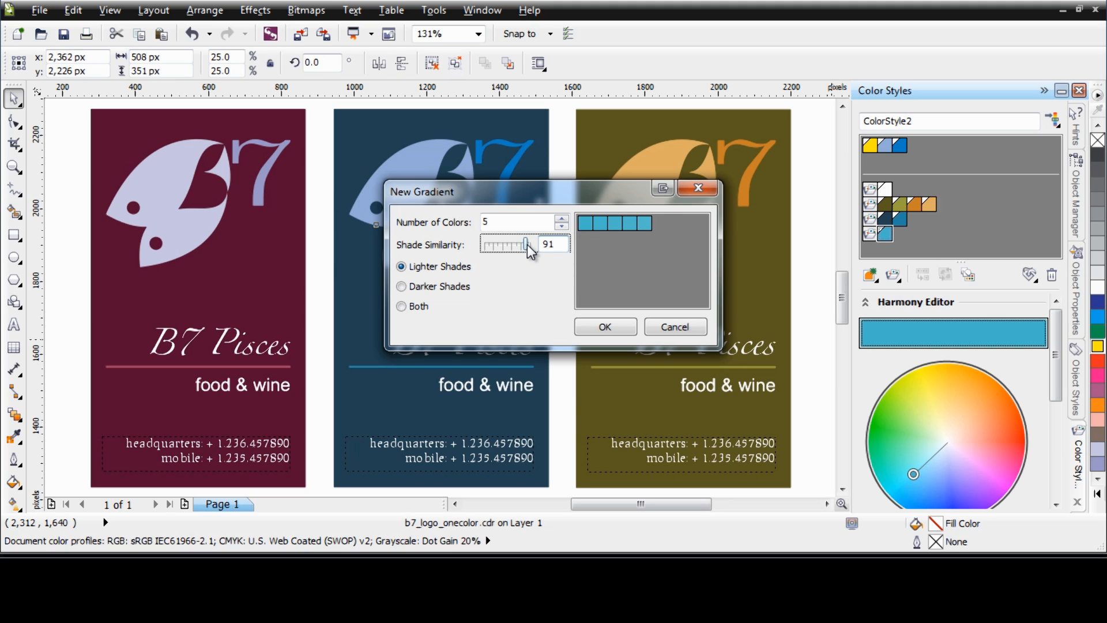
{"action": "left_click_drag", "start_coordinate": [525, 245], "coordinate": [483, 245]}
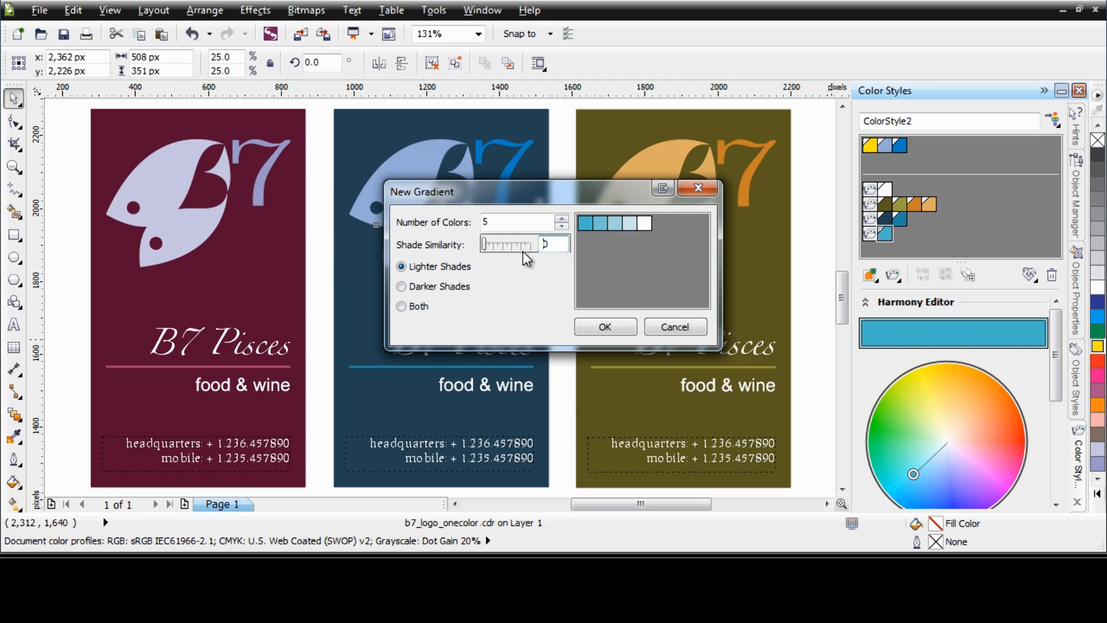
{"action": "left_click_drag", "start_coordinate": [483, 244], "coordinate": [486, 245]}
{"action": "left_click", "coordinate": [434, 291]}
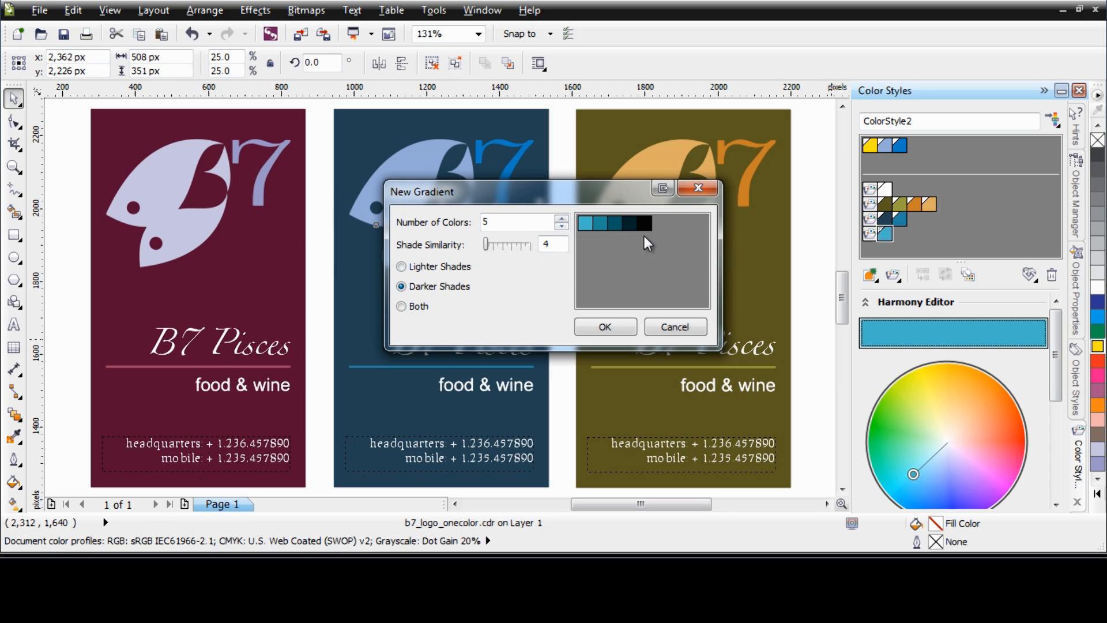
{"action": "left_click", "coordinate": [420, 308]}
{"action": "left_click", "coordinate": [458, 267]}
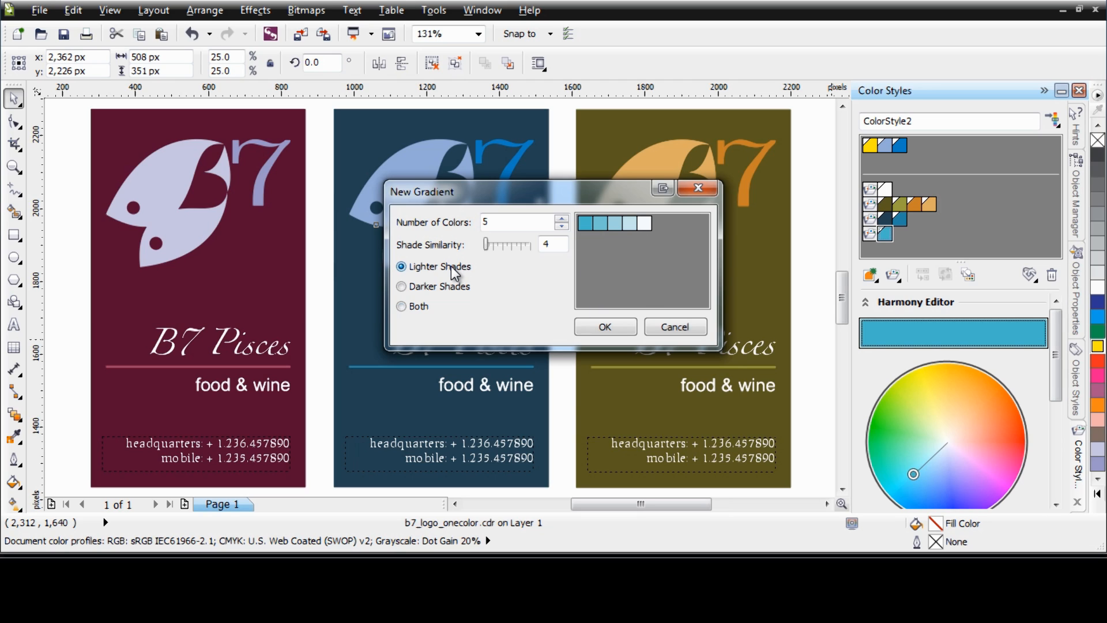
{"action": "left_click", "coordinate": [600, 327]}
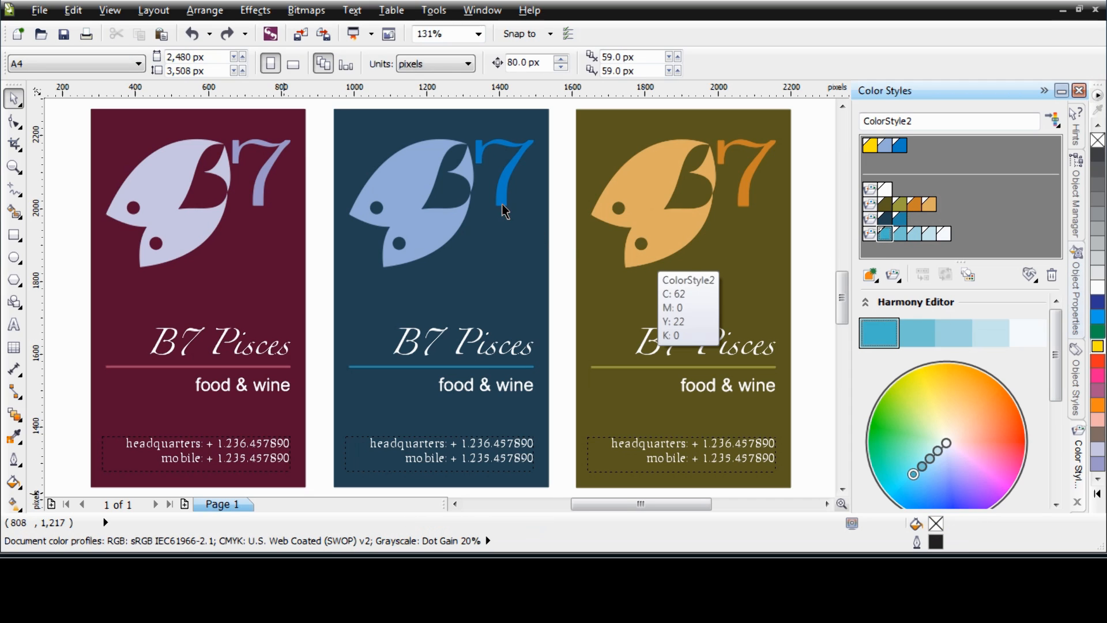
- Apply the gradient's base teal style to the second card's 7 and its horizontal line
{"action": "left_click_drag", "start_coordinate": [502, 194], "coordinate": [502, 194]}
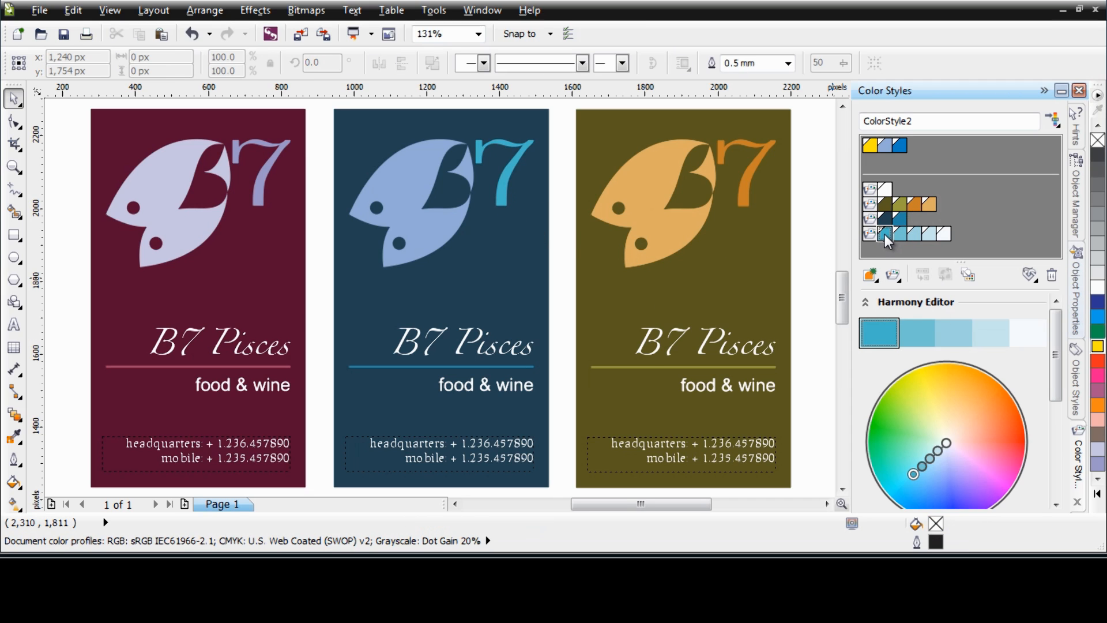
{"action": "left_click_drag", "start_coordinate": [885, 234], "coordinate": [515, 374]}
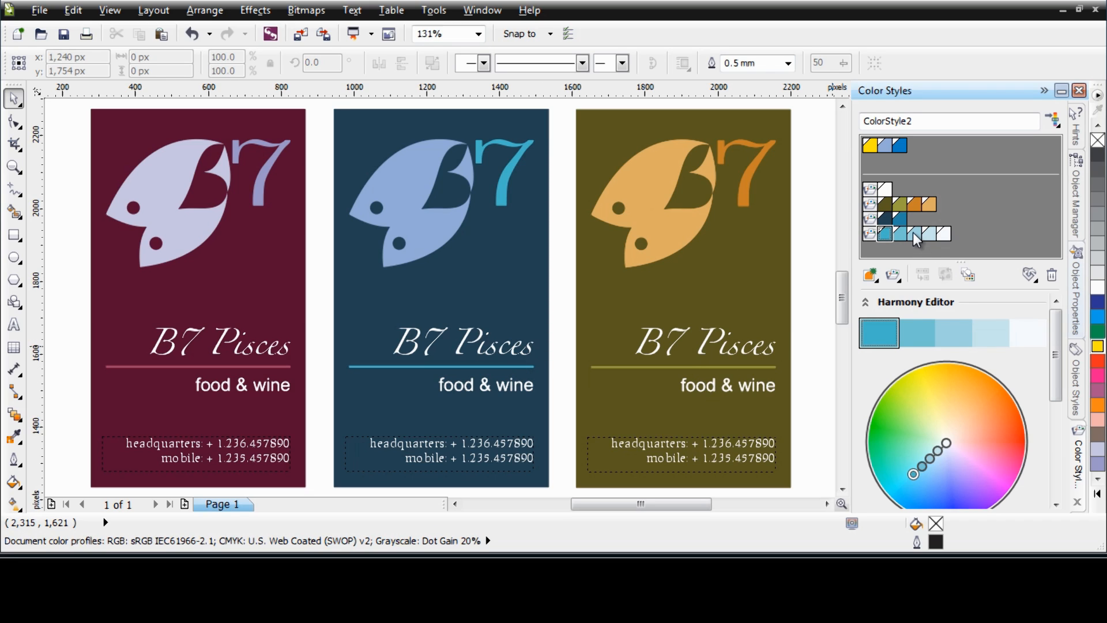
- Apply the teal gradient's middle light blue shade to the second card's fish, and delete all unused color styles
{"action": "left_click_drag", "start_coordinate": [917, 237], "coordinate": [434, 226]}
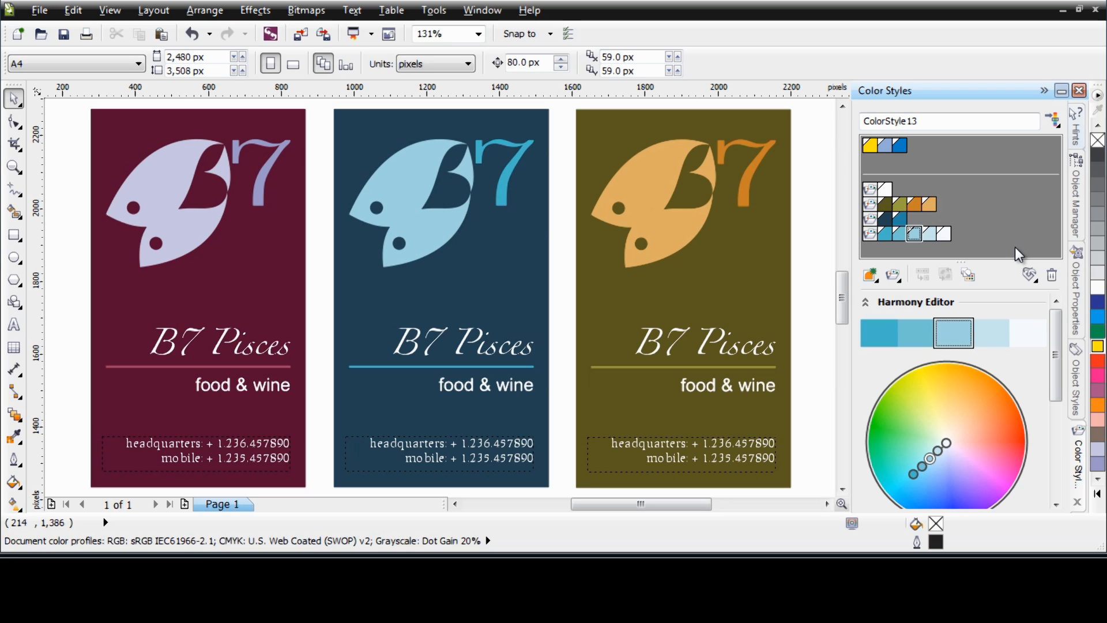
{"action": "left_click", "coordinate": [968, 277]}
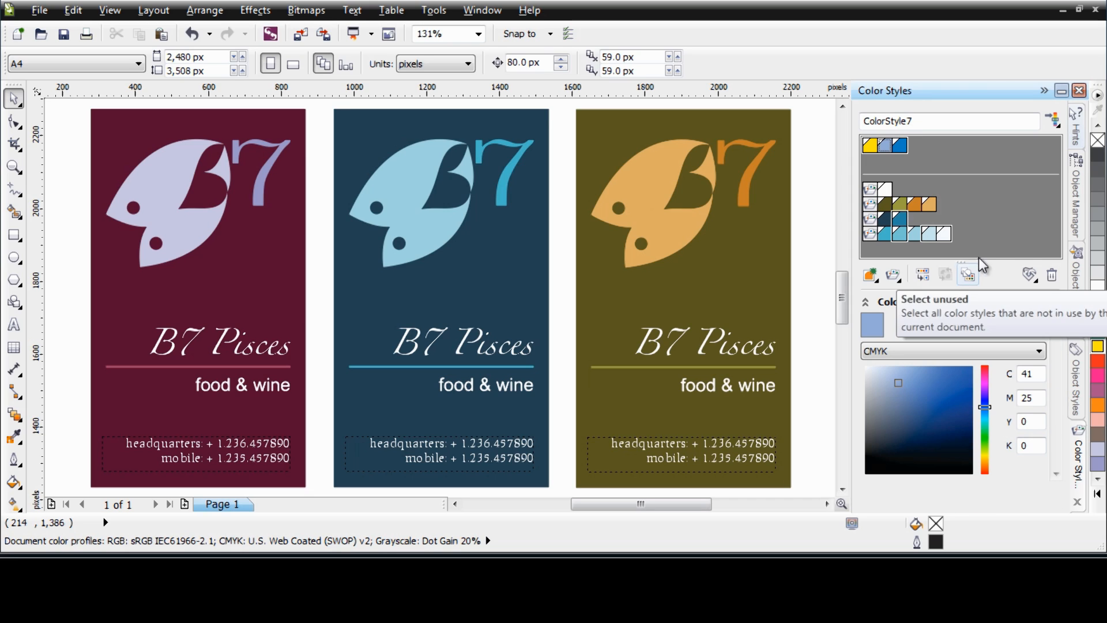
{"action": "left_click", "coordinate": [1054, 276]}
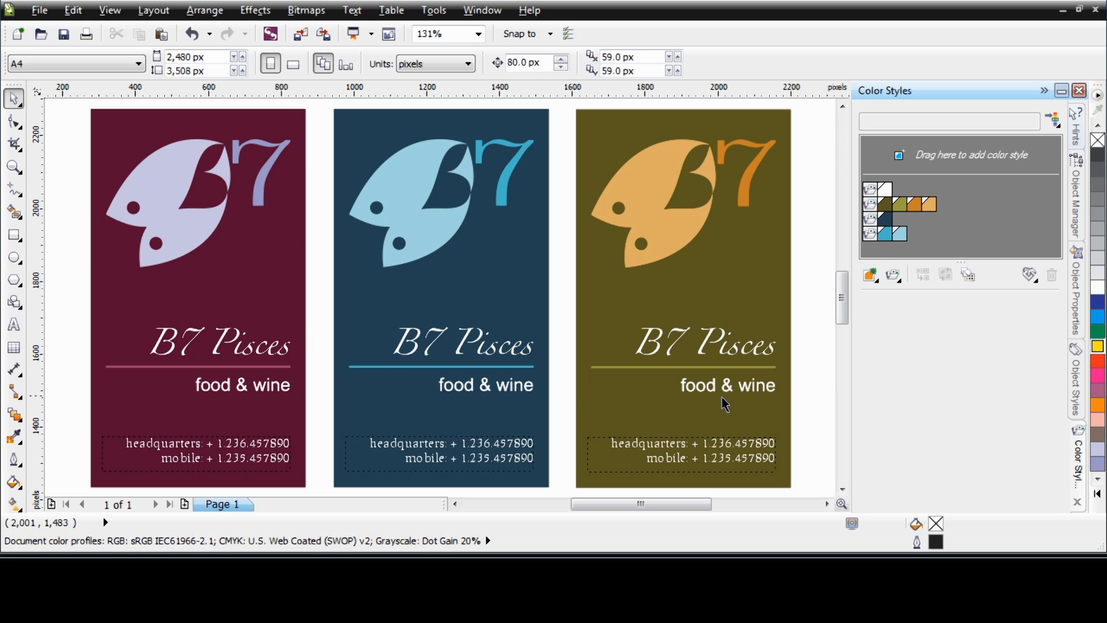
- Shift the whole teal harmony around the color wheel to pink and lavender, recoloring the second card's fish, 7 and line
{"action": "left_click", "coordinate": [870, 237]}
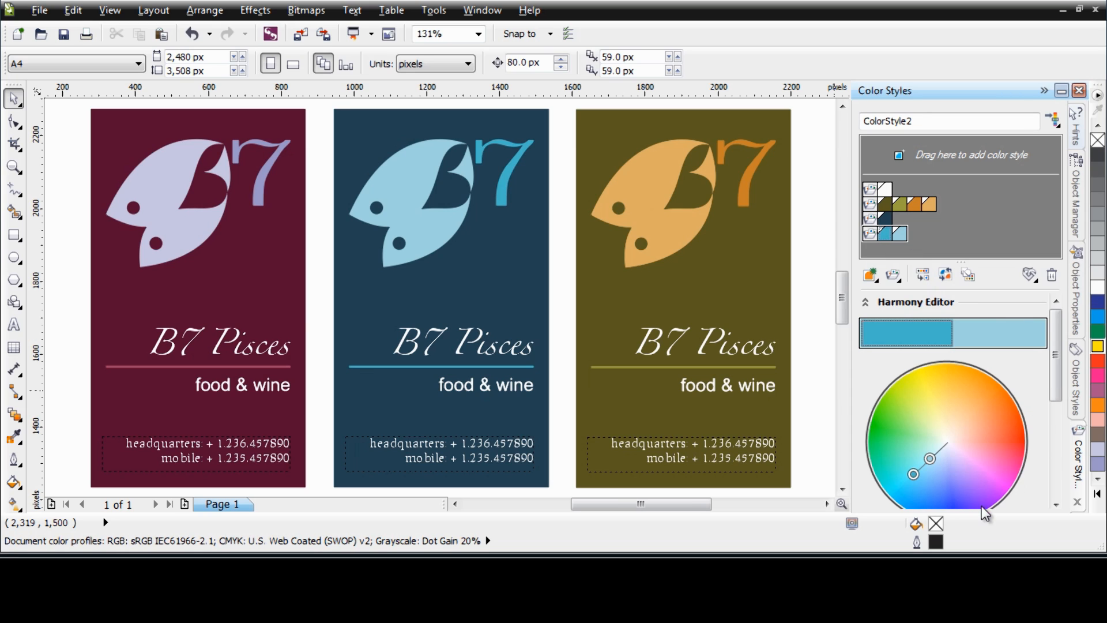
{"action": "left_click_drag", "start_coordinate": [915, 475], "coordinate": [957, 468]}
{"action": "left_click", "coordinate": [940, 474]}
{"action": "left_click", "coordinate": [936, 495]}
{"action": "left_click", "coordinate": [966, 473]}
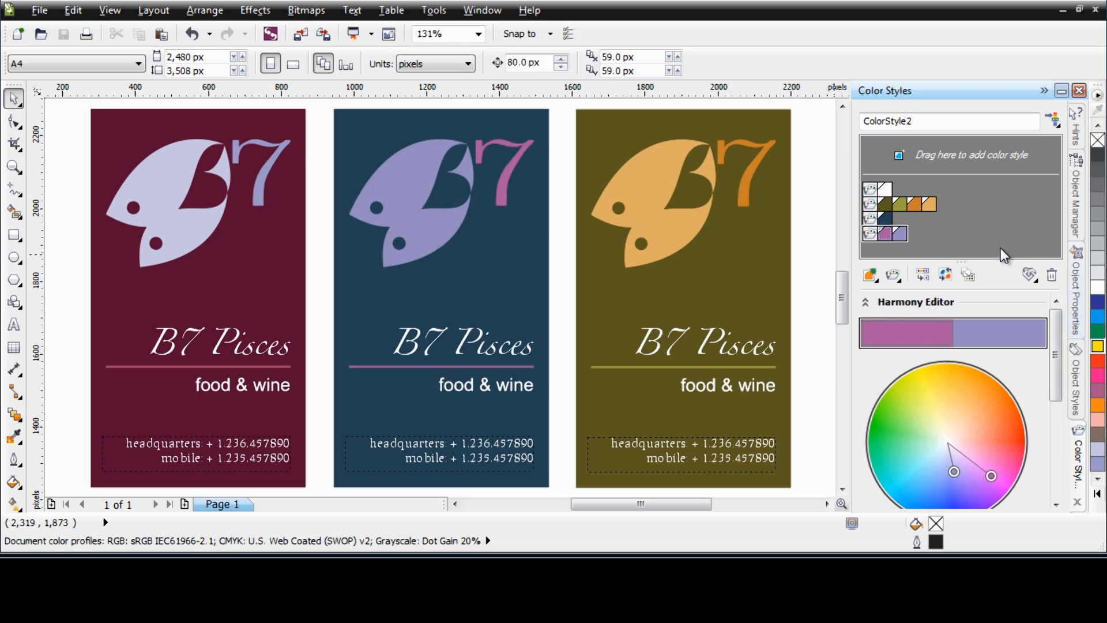
- Export the document's style sheet under the file name ColorStyle, leaving Styles out of the exported settings
{"action": "left_click", "coordinate": [1030, 276]}
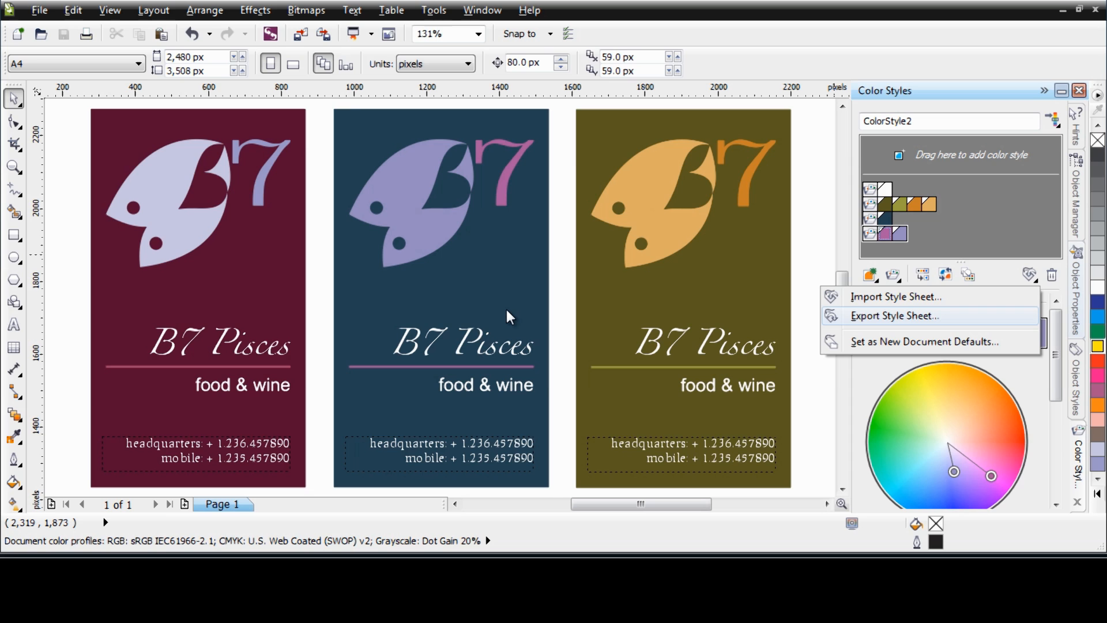
{"action": "key", "text": "Return"}
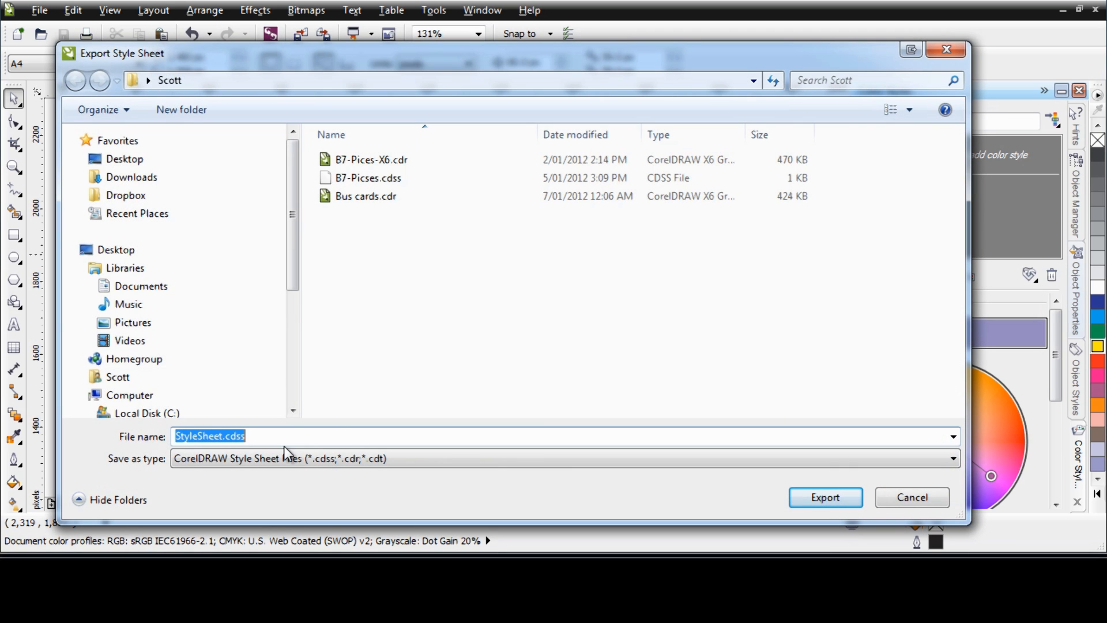
{"action": "type", "text": "C"}
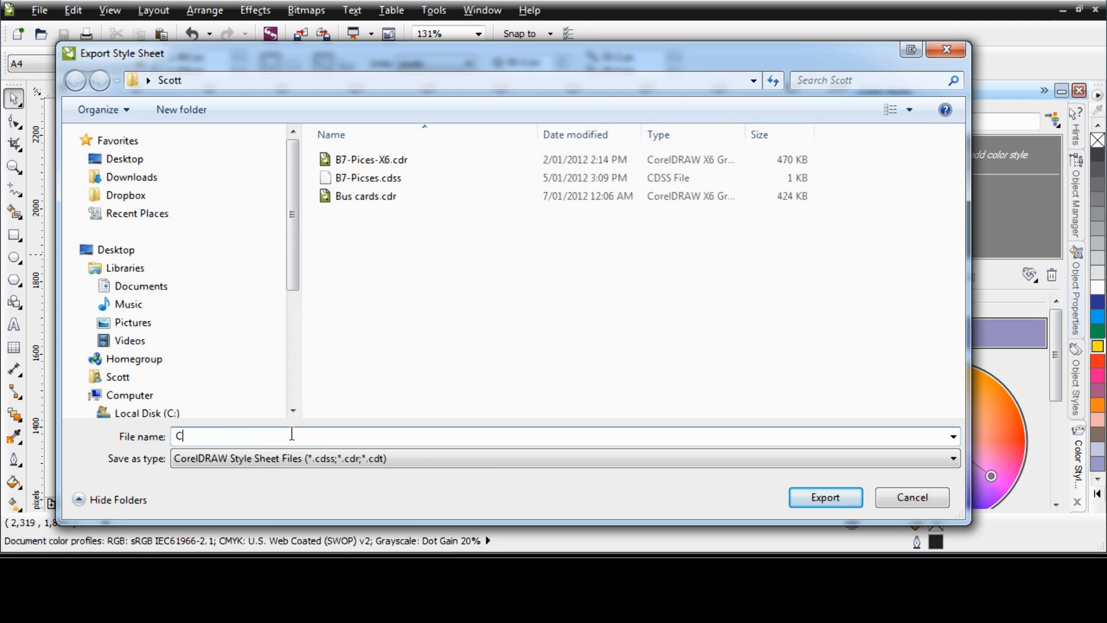
{"action": "type", "text": "olorStyle"}
{"action": "left_click", "coordinate": [826, 497]}
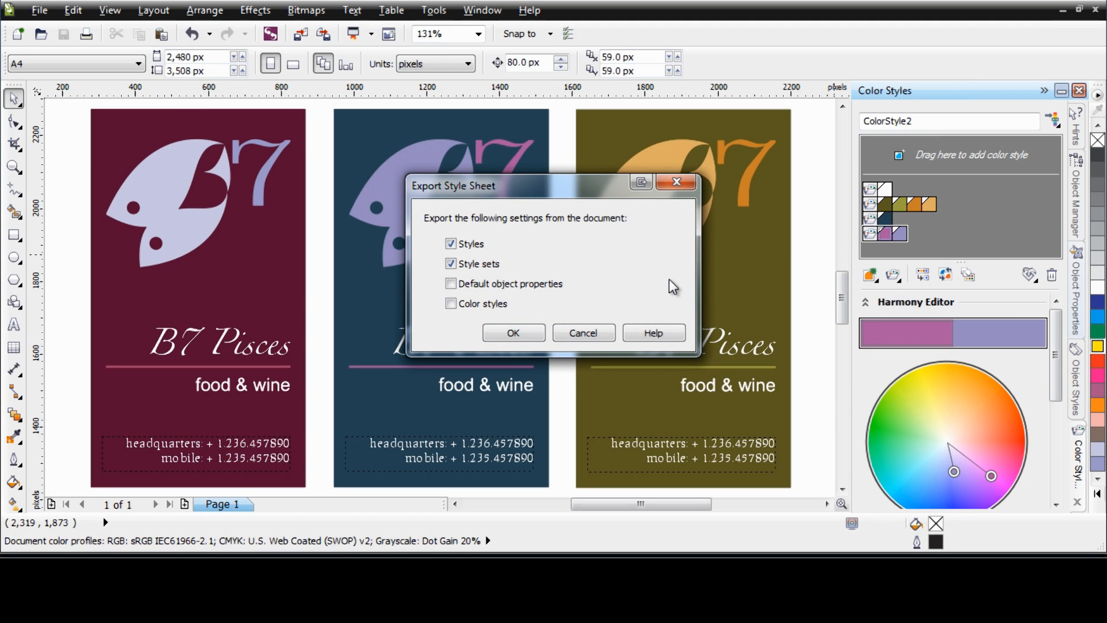
{"action": "left_click", "coordinate": [451, 243]}
{"action": "left_click", "coordinate": [514, 334]}
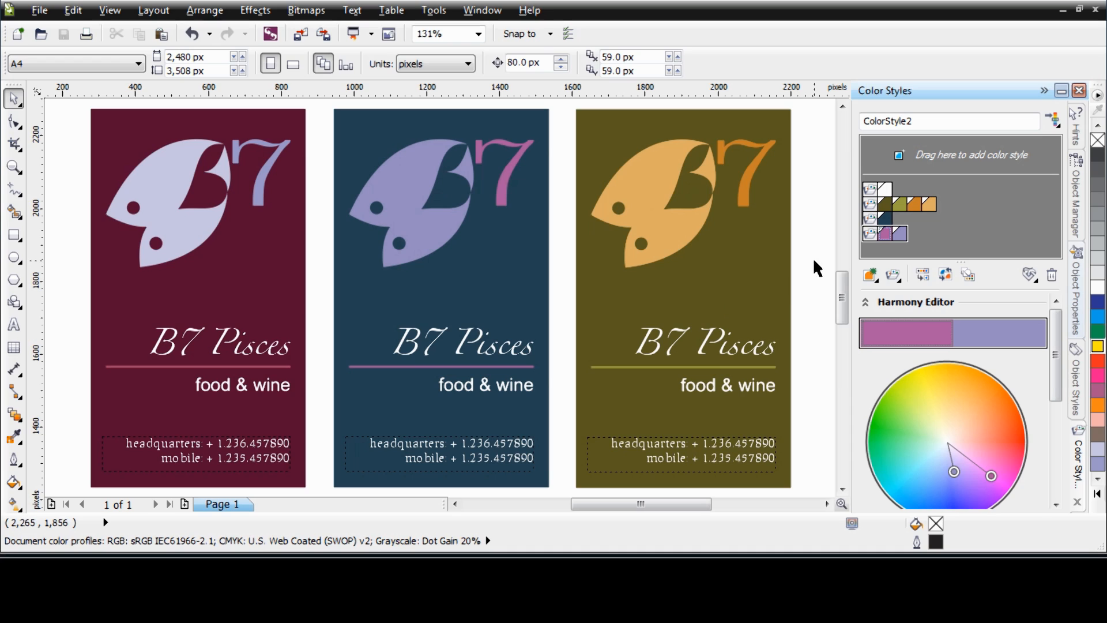
{"action": "left_click", "coordinate": [1029, 275]}
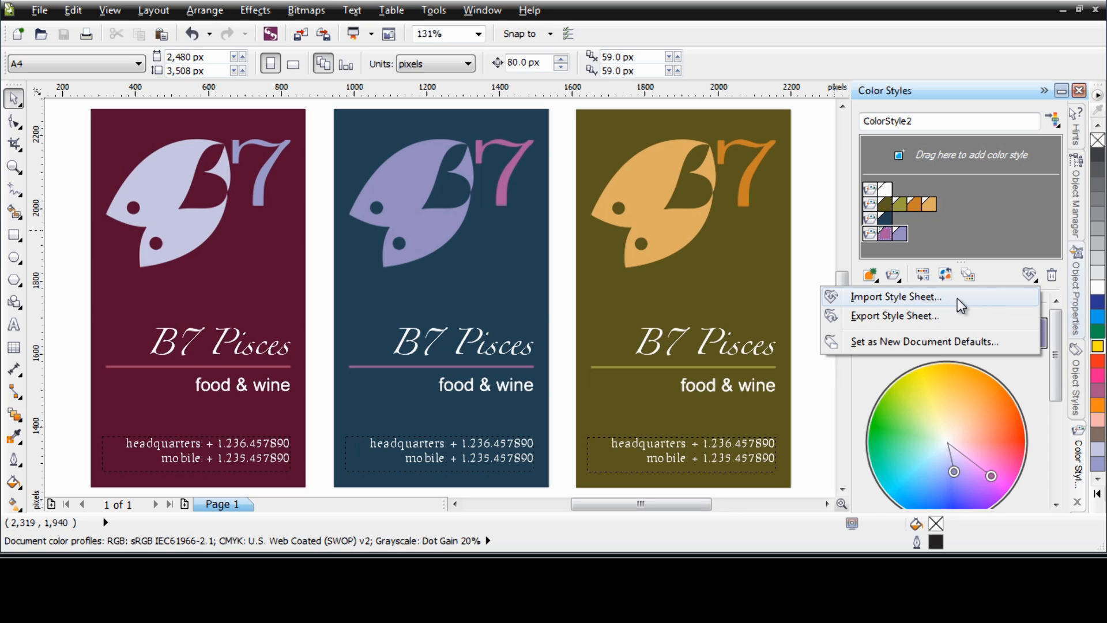
{"action": "left_click", "coordinate": [822, 251]}
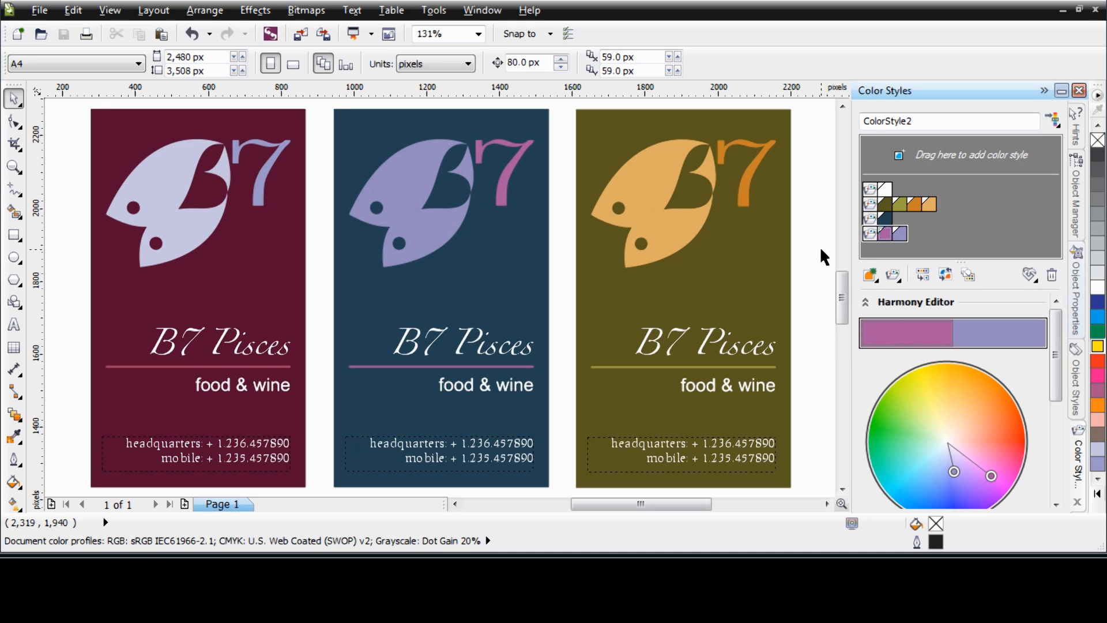